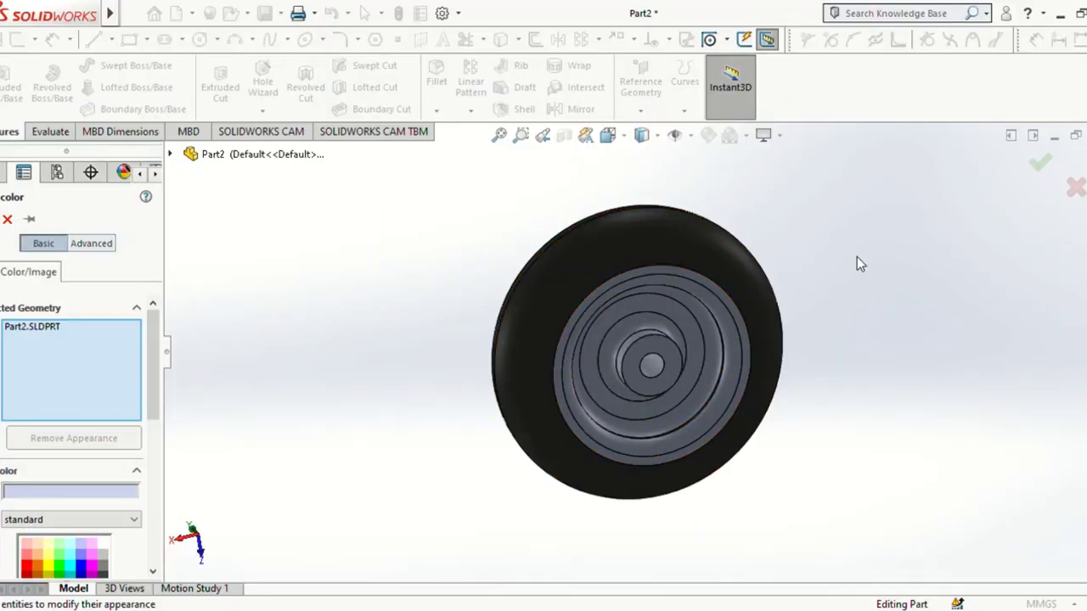
Step: Orbit and zoom the finished wheel to inspect it, then close its appearance settings
mouse_move(858, 260)
middle_down()
mouse_move(860, 353)
mouse_move(840, 303)
middle_up()
scroll(832, 299, down, 2)
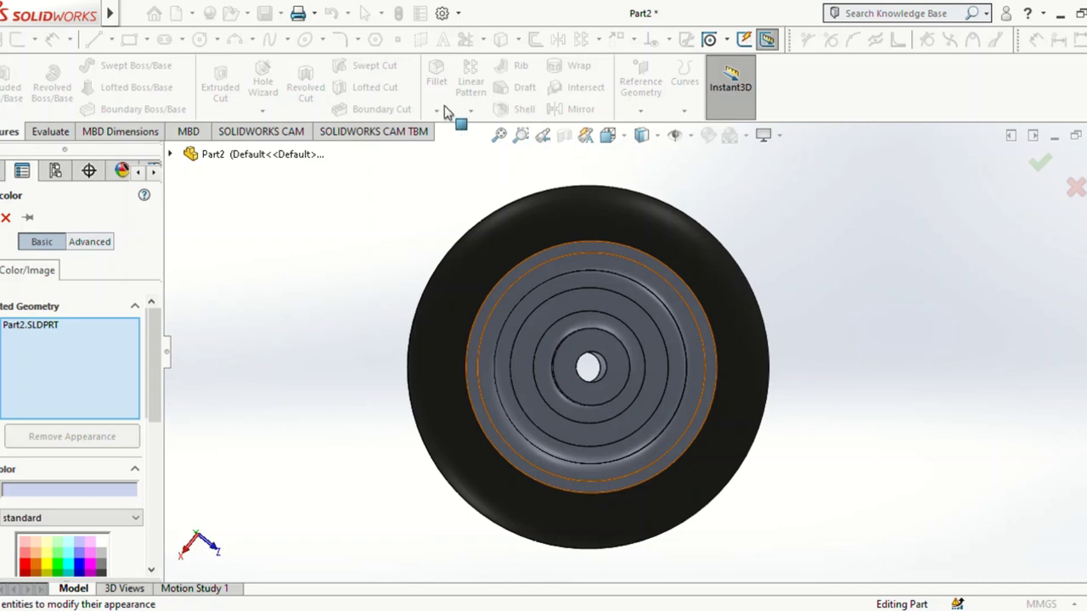
click(5, 218)
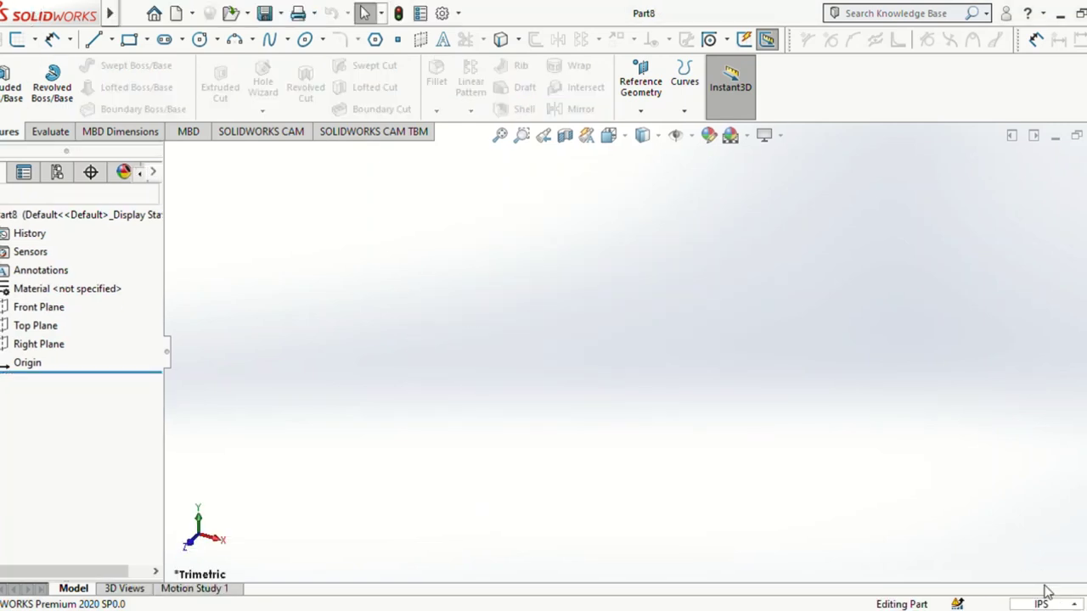
Step: Switch the part's units to MMGS and start a sketch on the Front Plane
click(1011, 535)
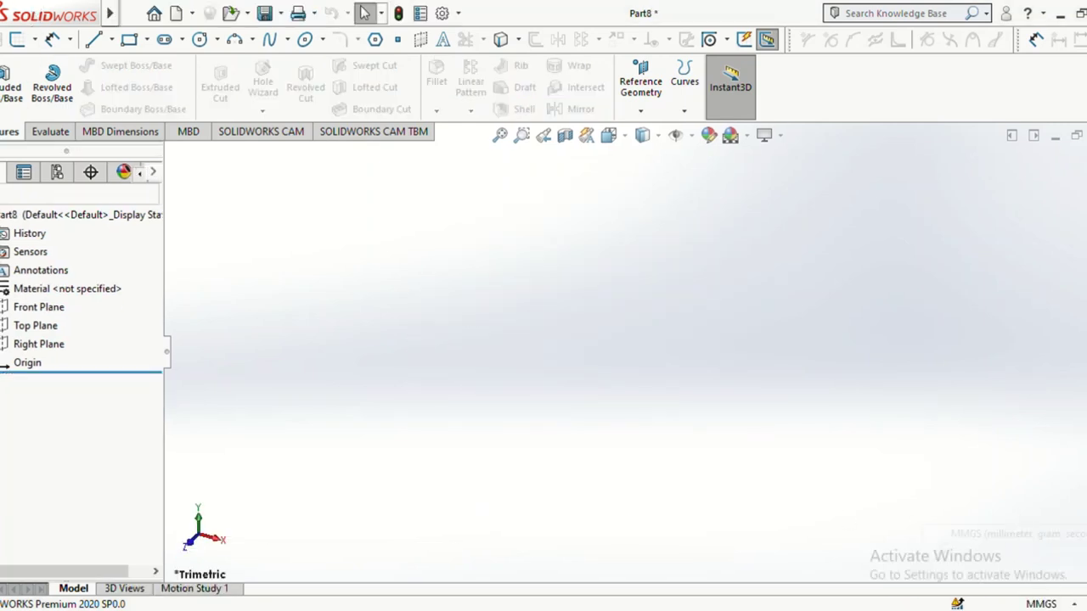
click(17, 39)
click(528, 239)
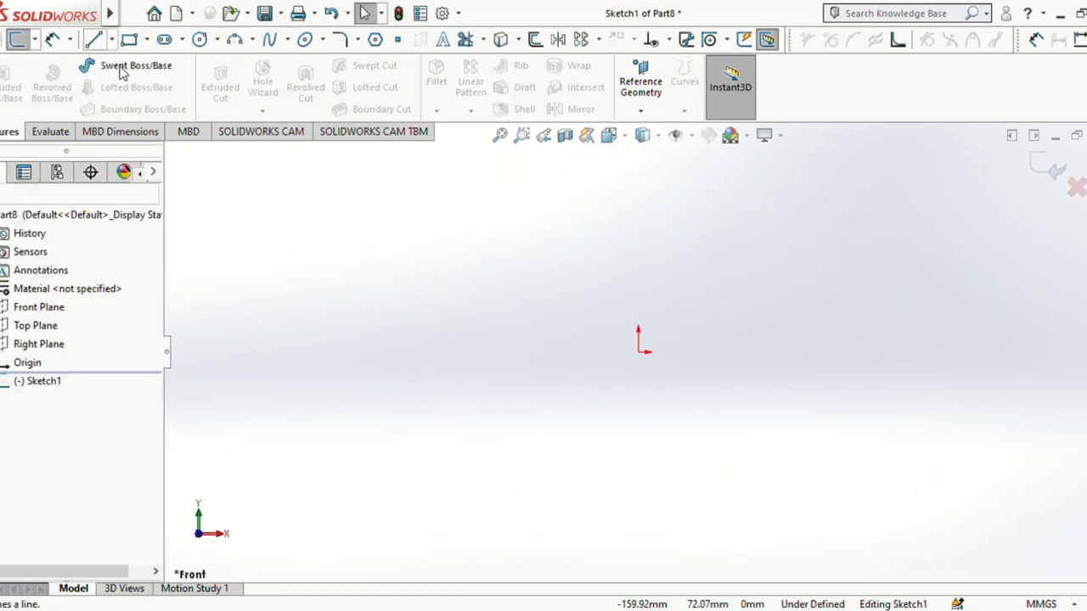
Step: Draw horizontal and vertical construction centerlines from the origin
click(115, 42)
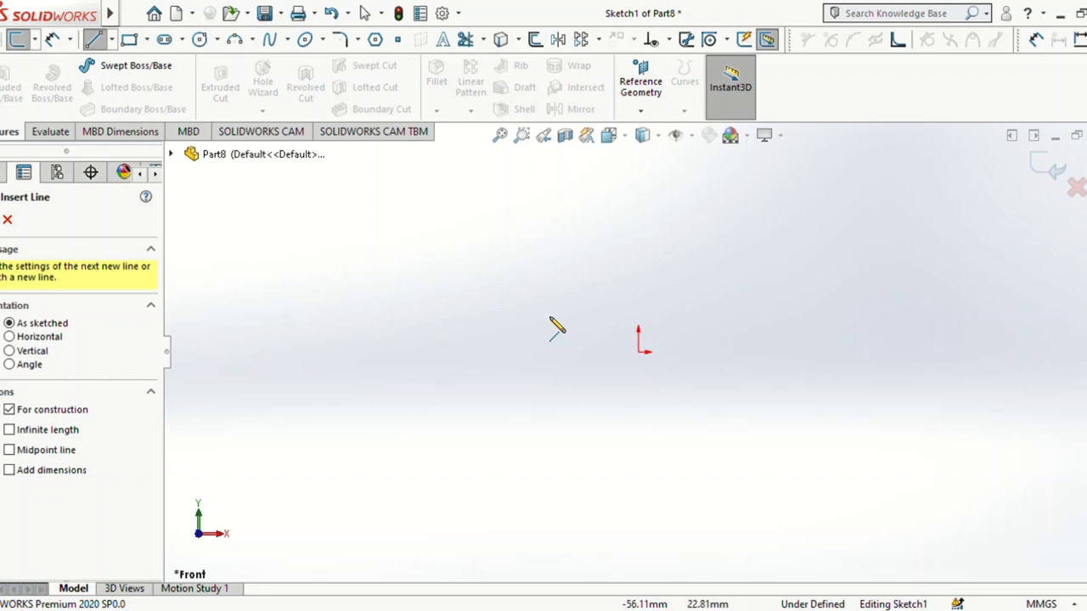
click(639, 352)
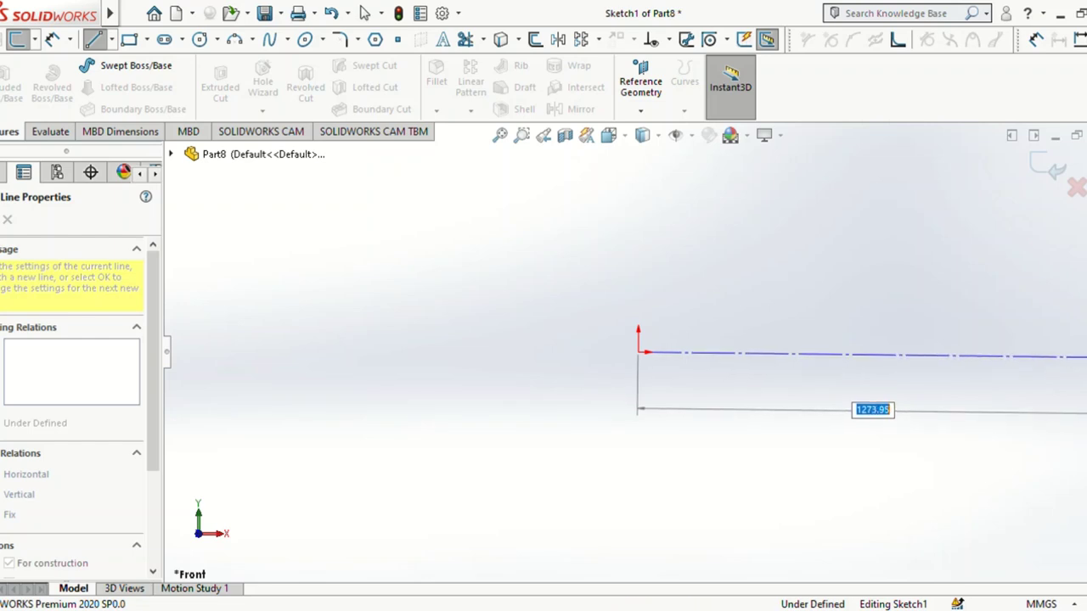
key(Return)
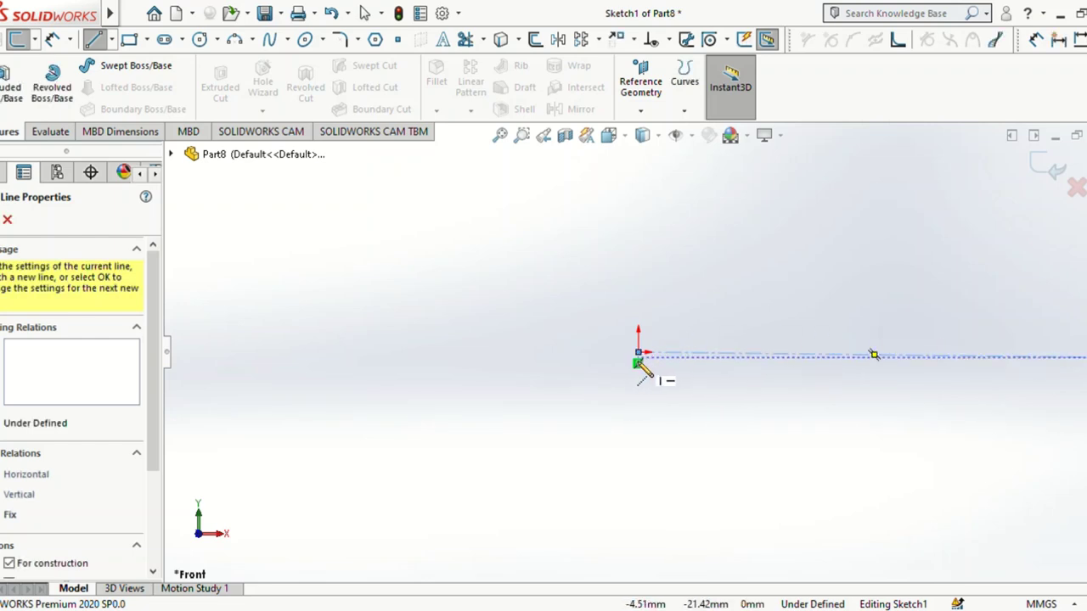
click(638, 351)
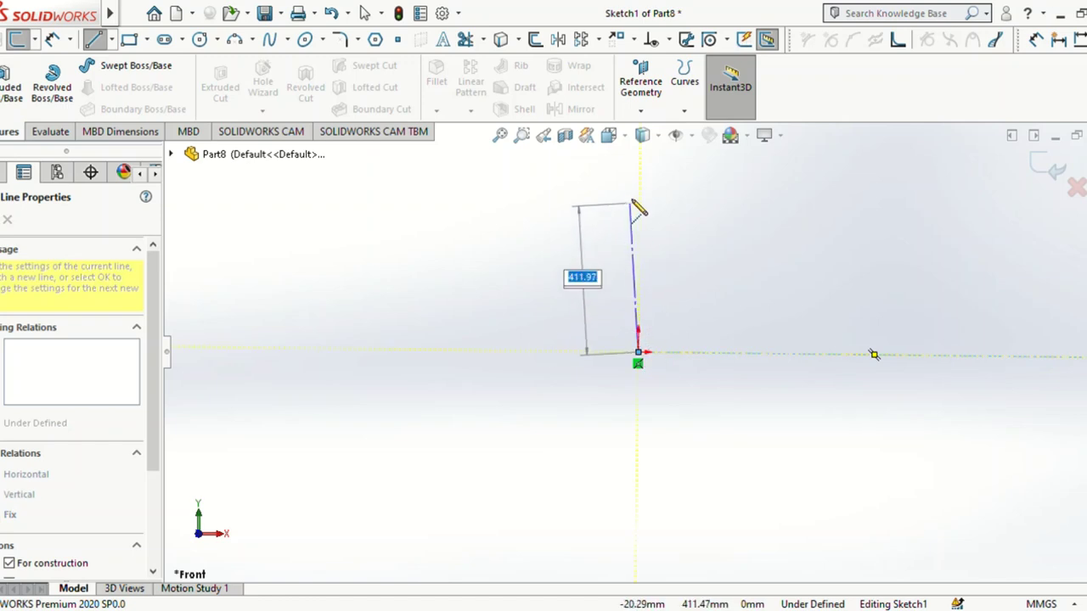
key(Return)
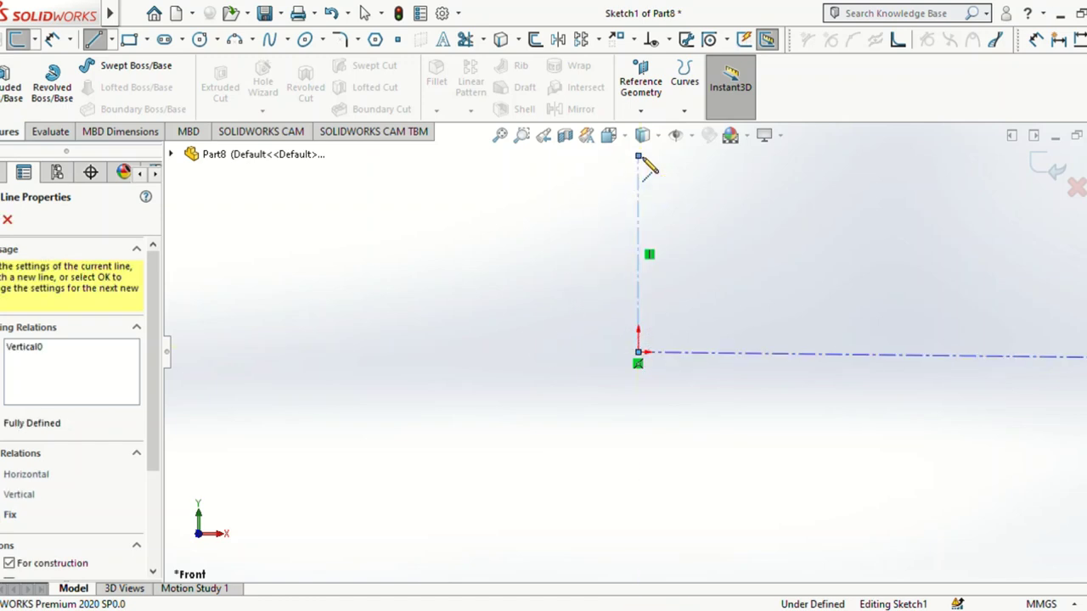
scroll(682, 389, up, 2)
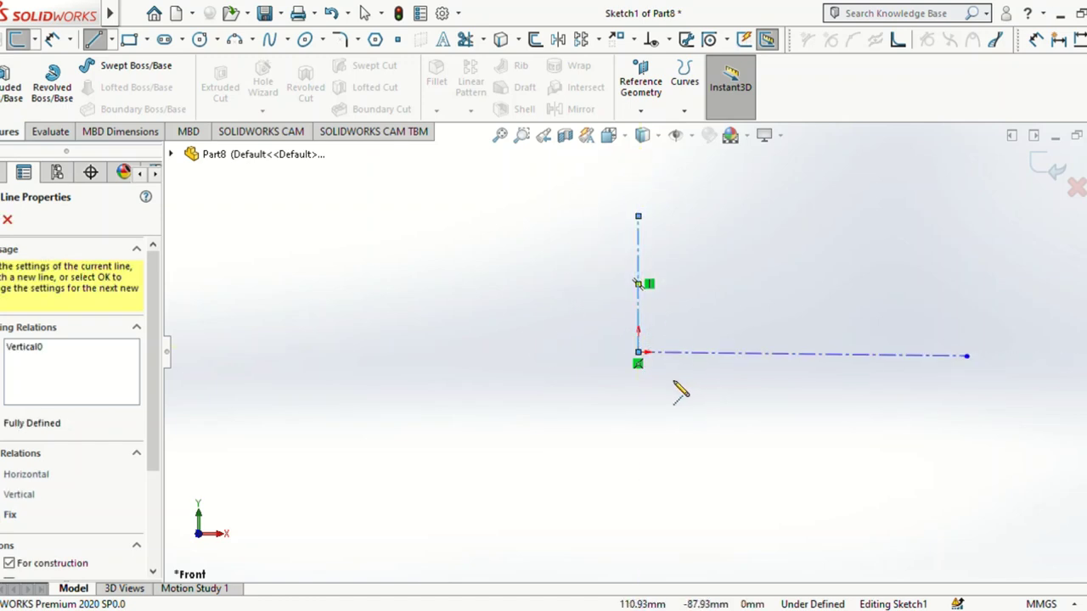
Step: Draw the stepped line profile up from the centerline, with a groove dipping between two top steps
click(93, 39)
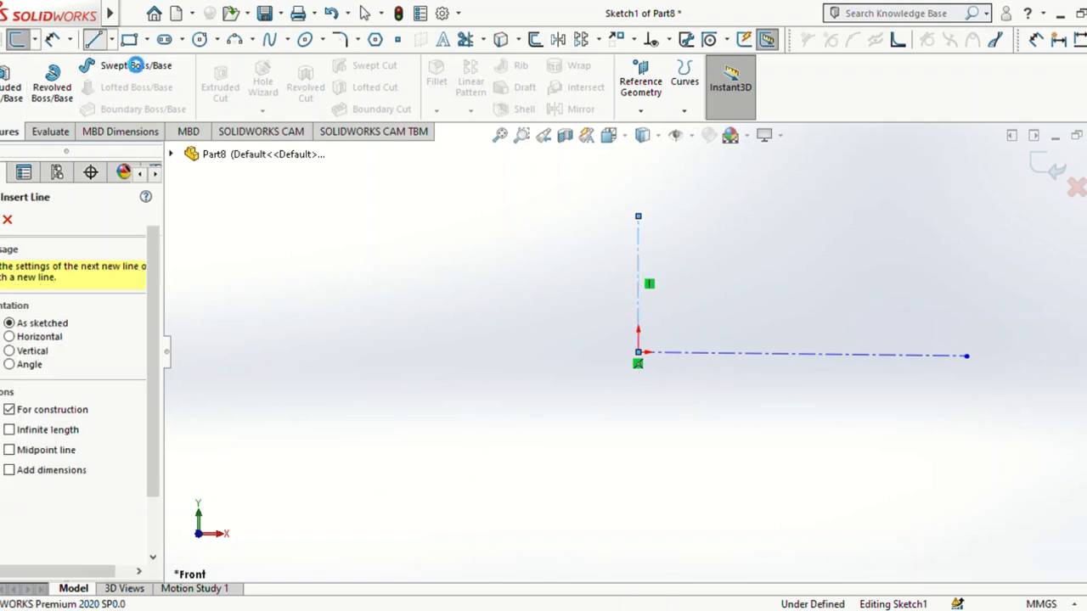
click(683, 353)
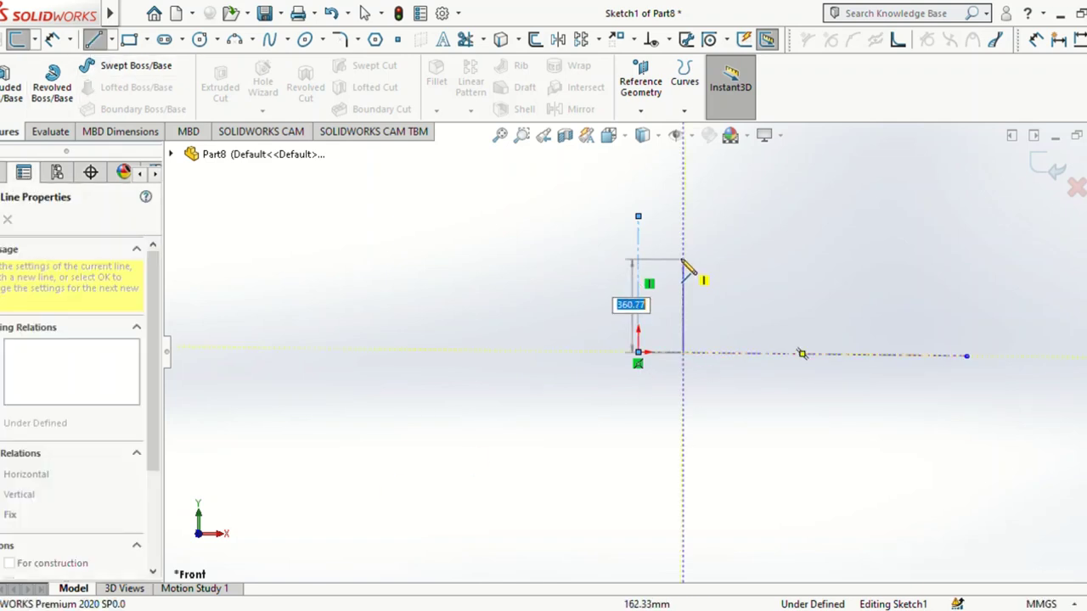
click(682, 255)
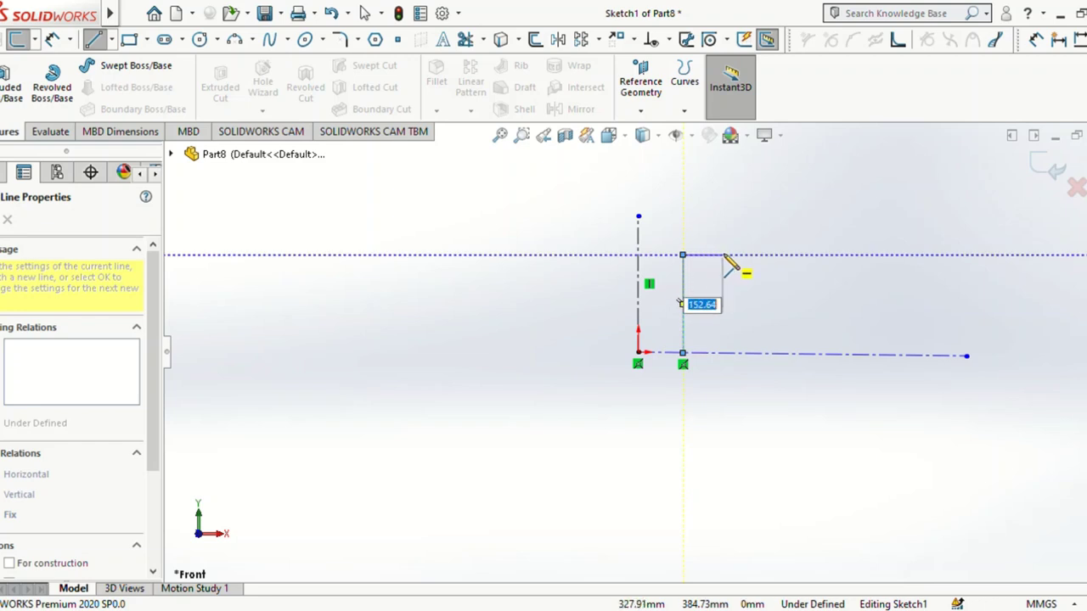
click(722, 255)
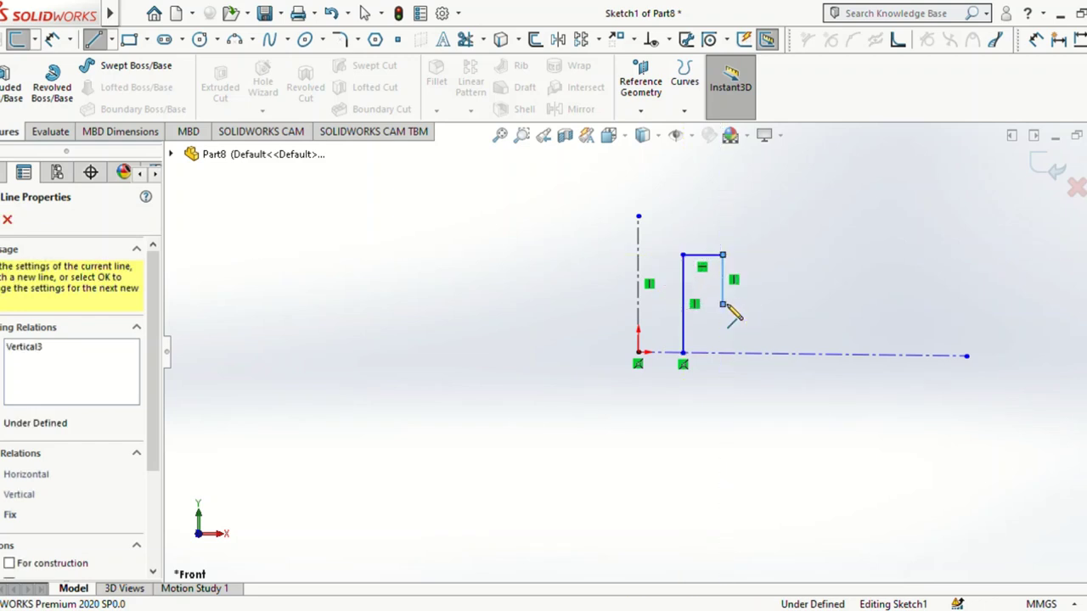
click(723, 304)
click(761, 304)
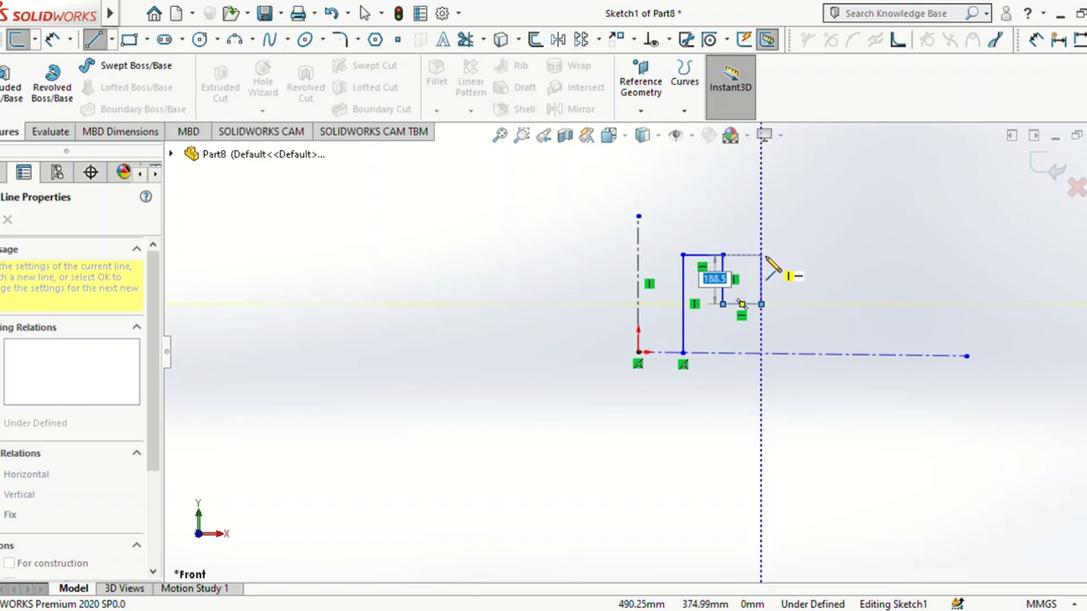
click(762, 256)
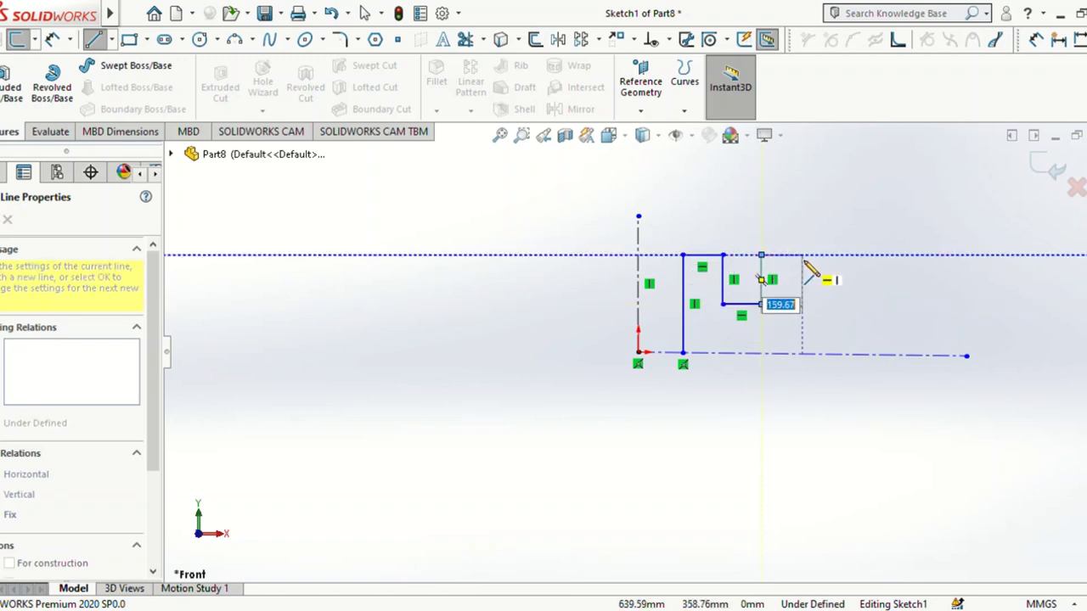
click(803, 263)
click(1036, 39)
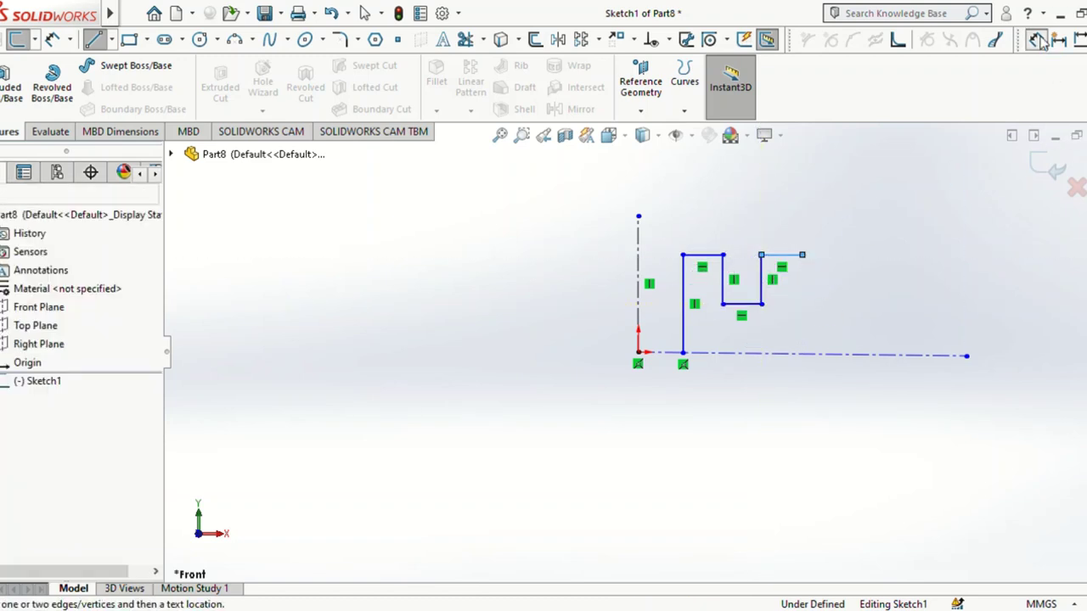
Step: Dimension the profile 90 mm from the vertical centerline and its first vertical line 400 mm tall
click(639, 321)
click(683, 327)
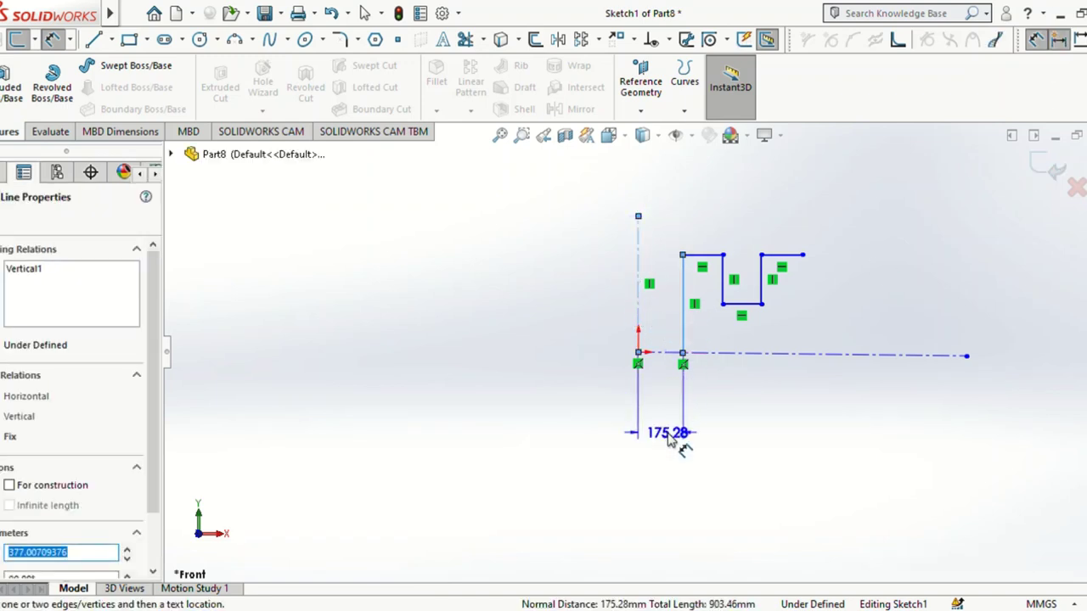
click(676, 438)
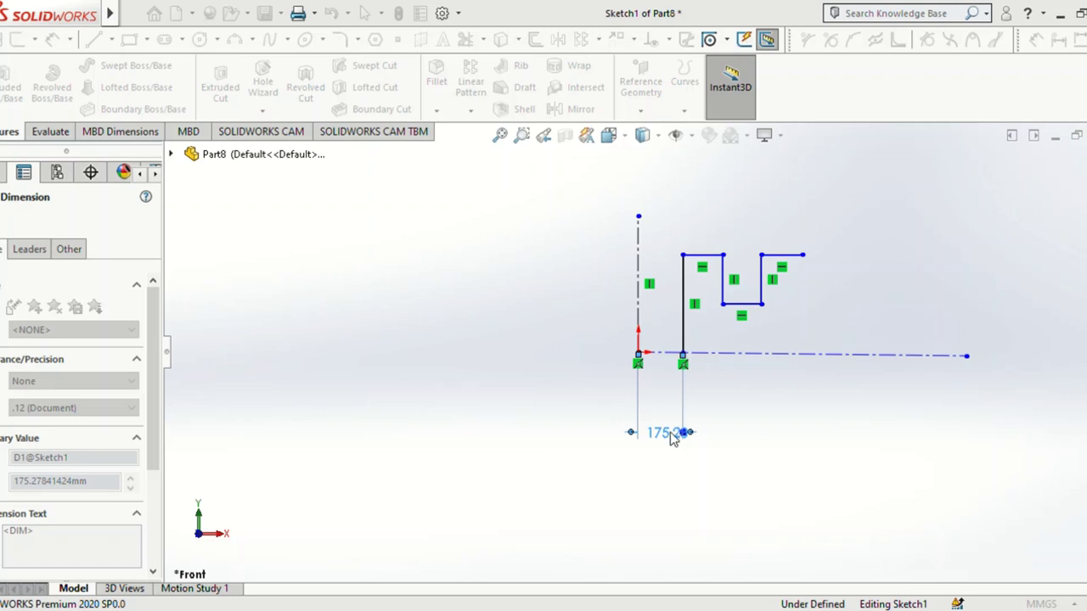
text(90)
key(Return)
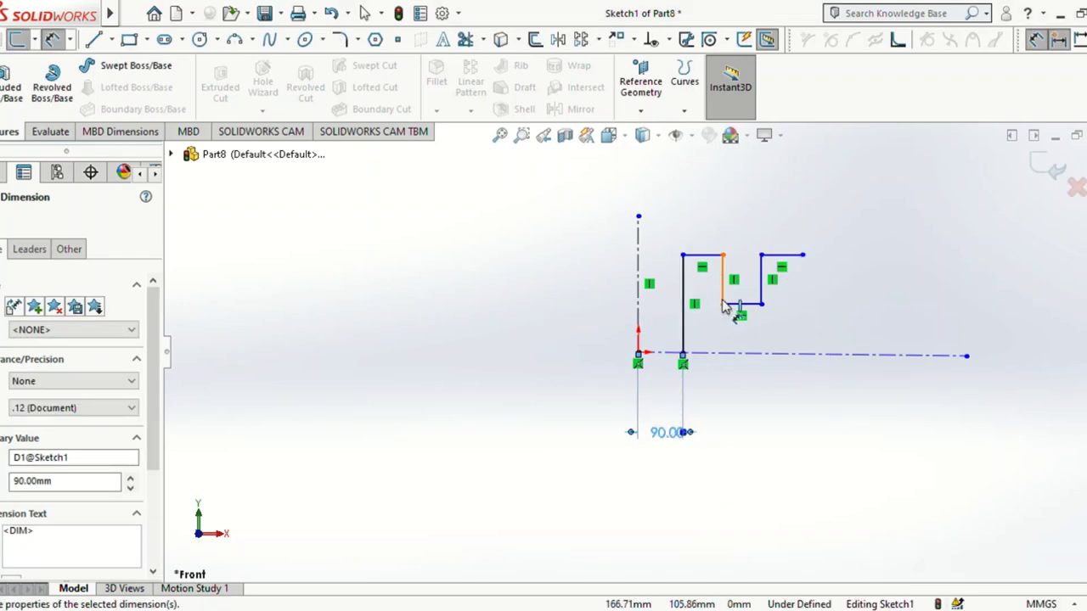
click(1036, 39)
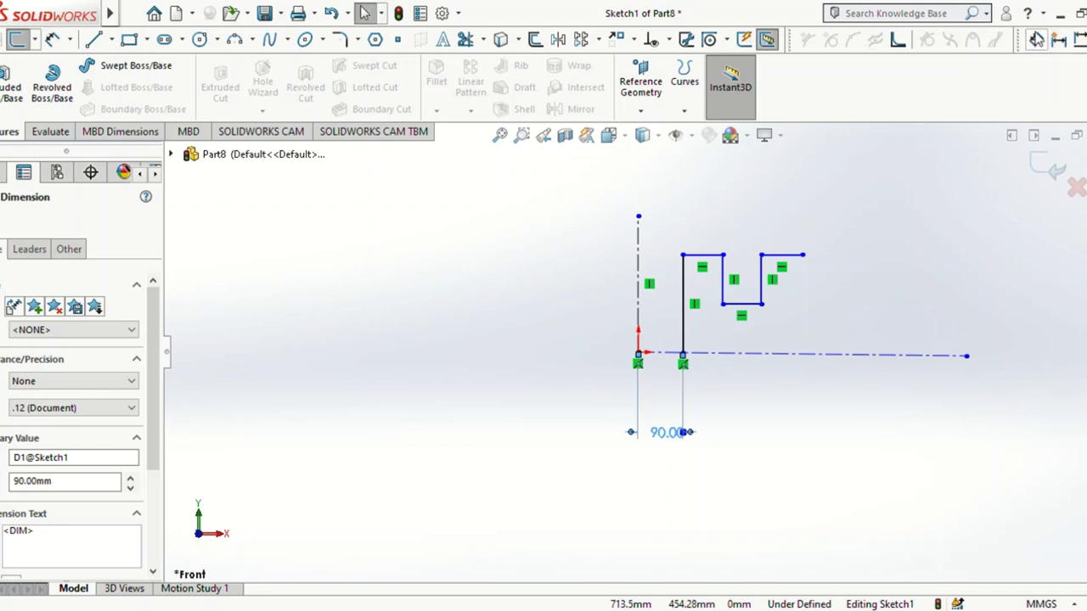
click(1036, 39)
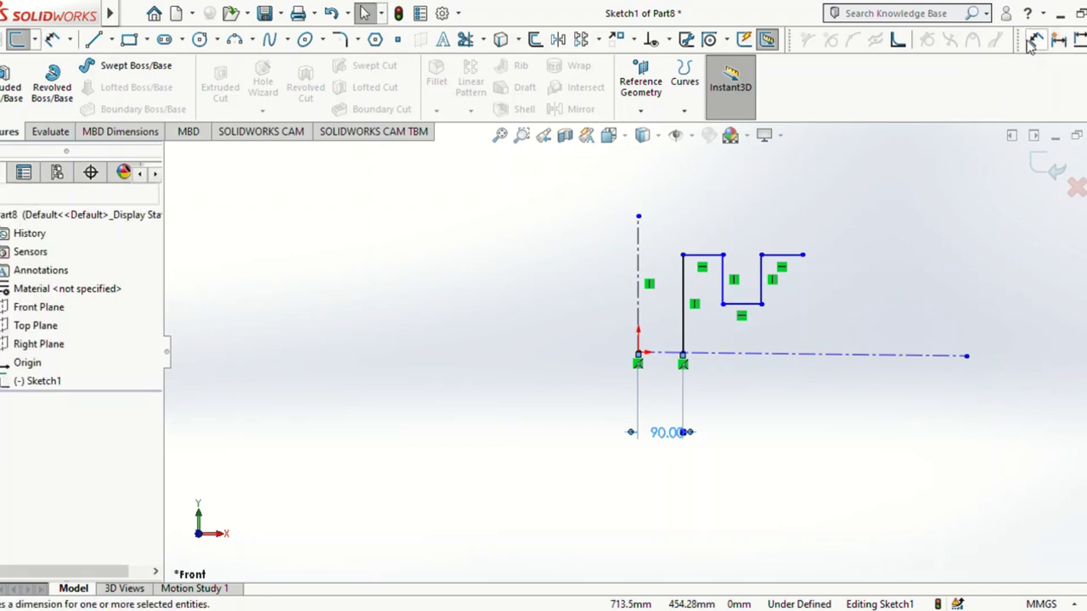
click(683, 293)
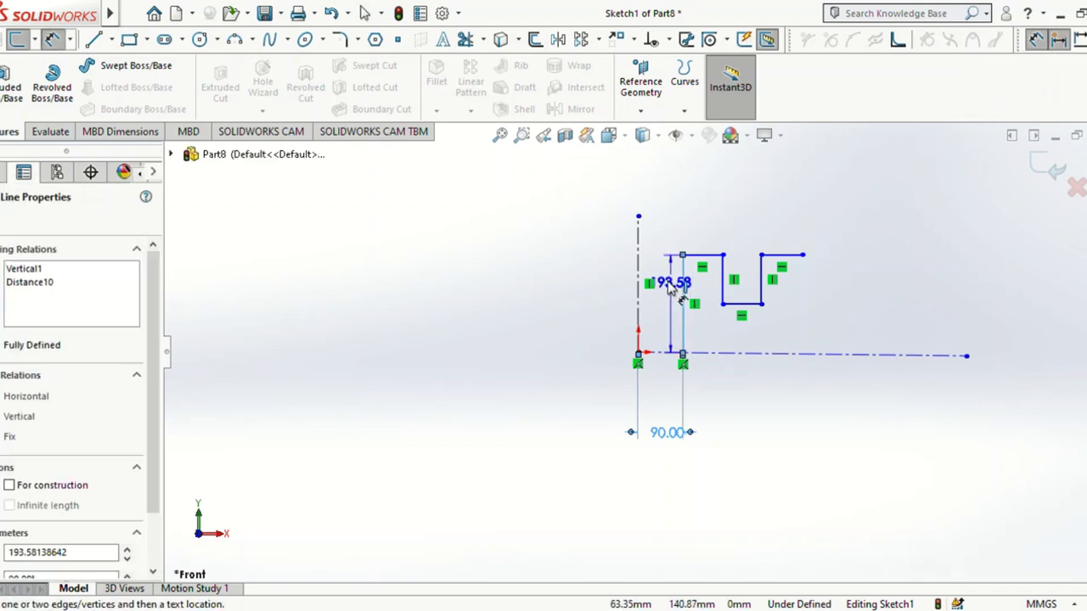
click(565, 282)
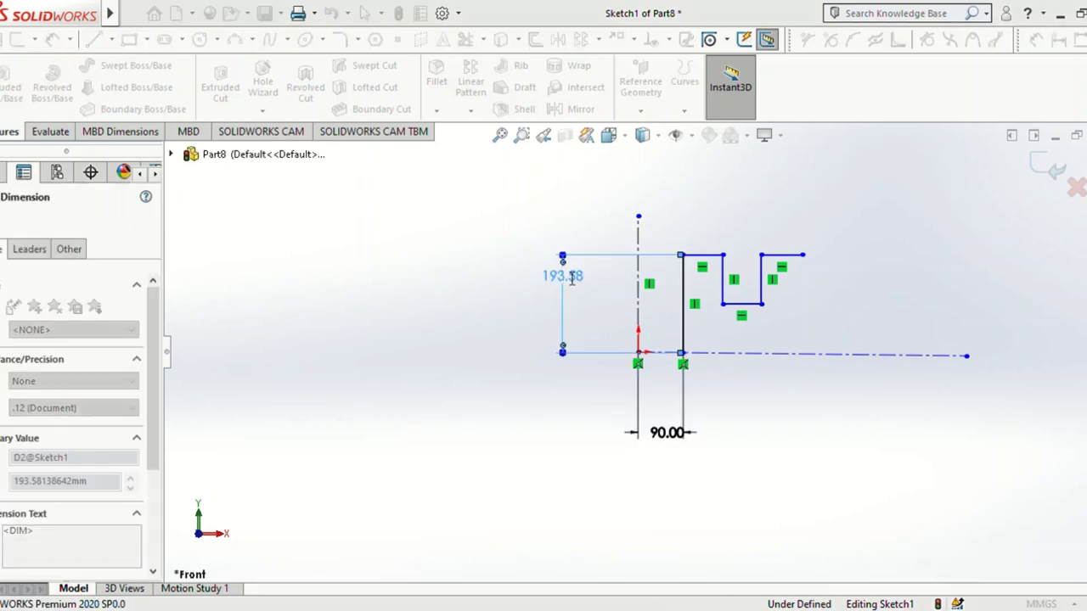
text(400)
key(Return)
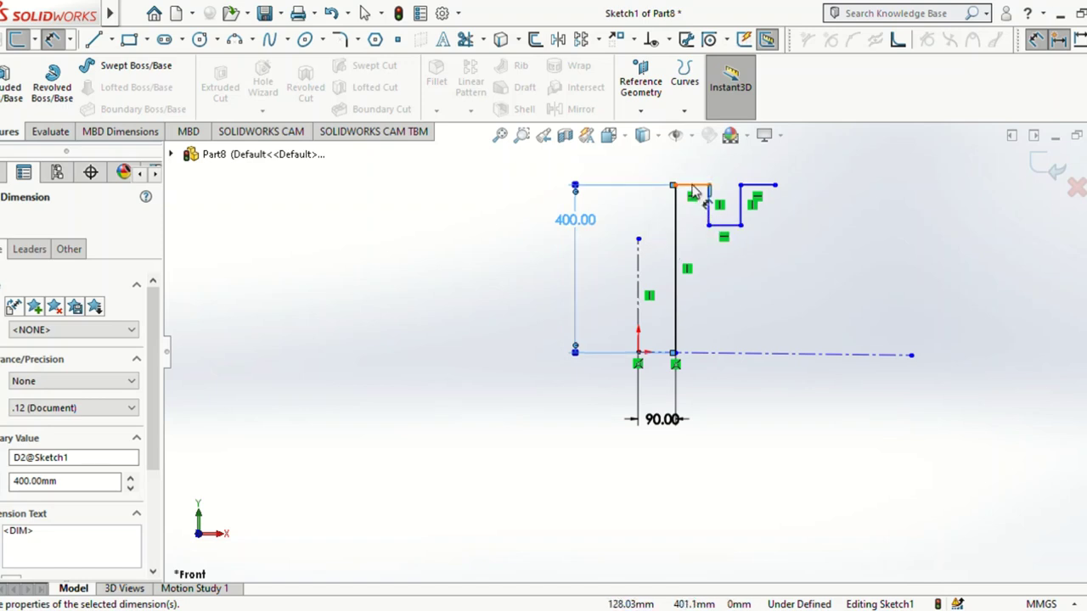
Step: Set the top line to 200, the step line to 350 and the top-right line to 150, then fit the view
click(691, 185)
click(698, 163)
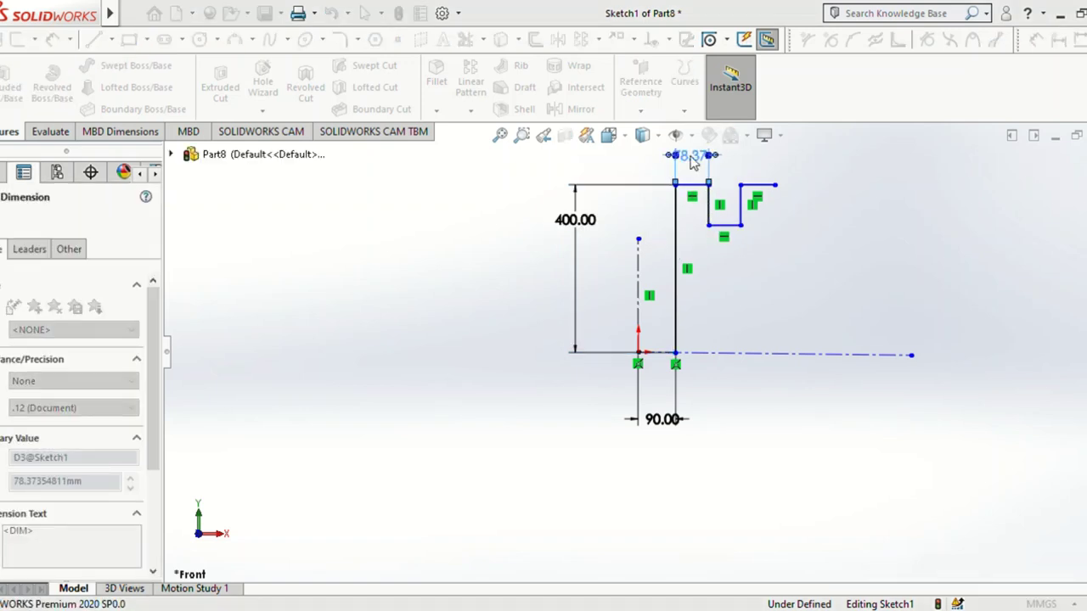
text(200)
key(Return)
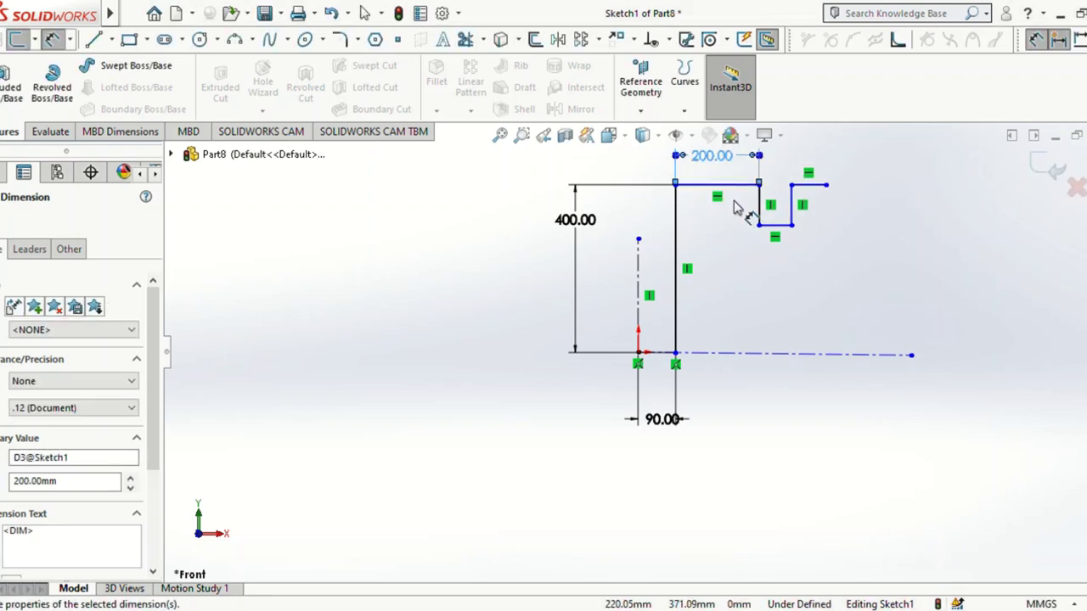
click(775, 226)
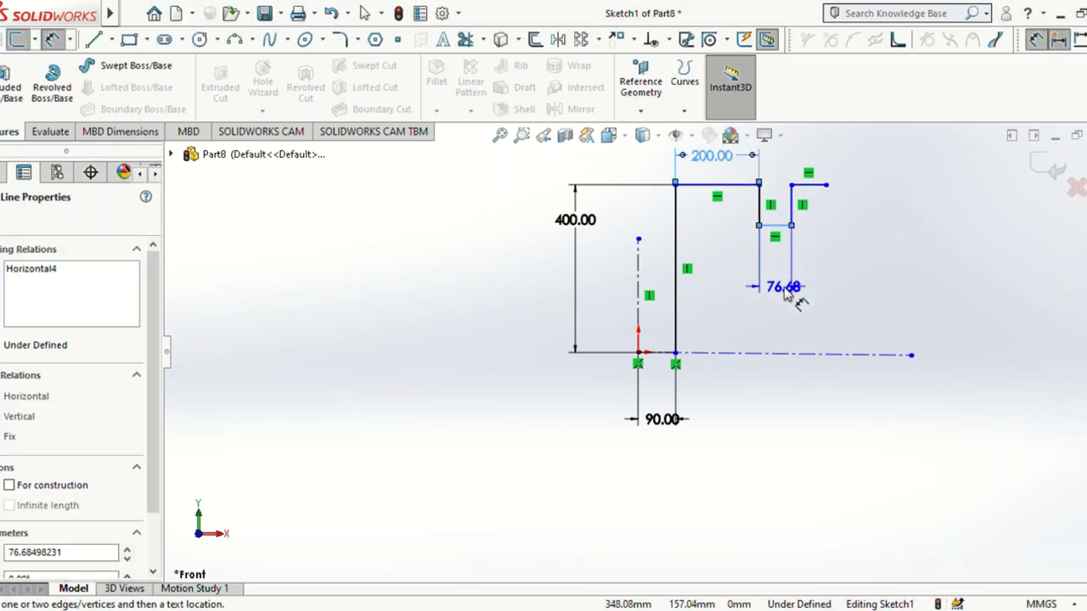
click(793, 289)
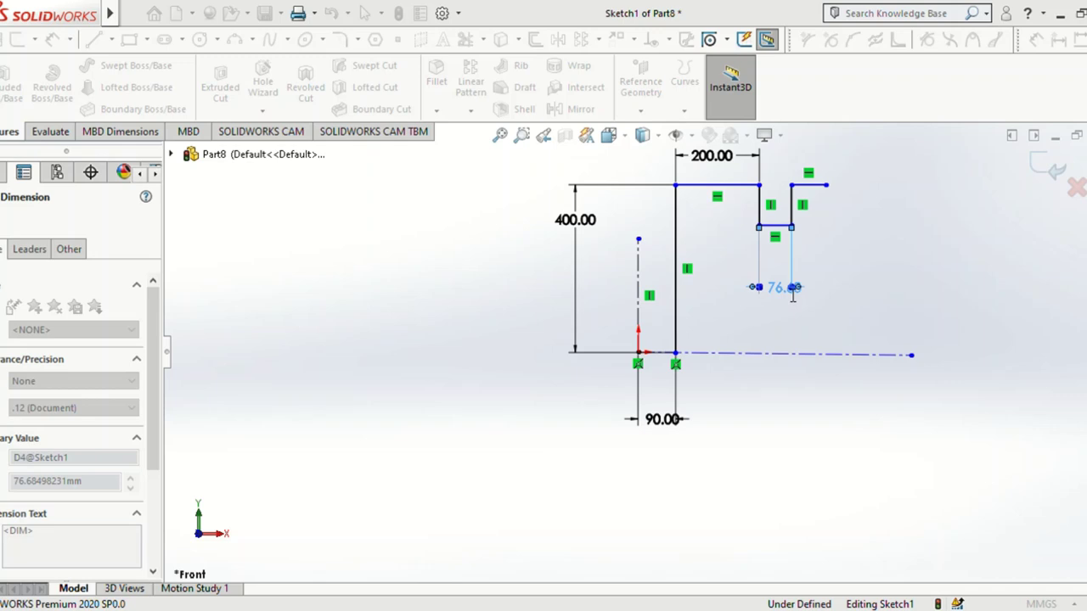
text(350)
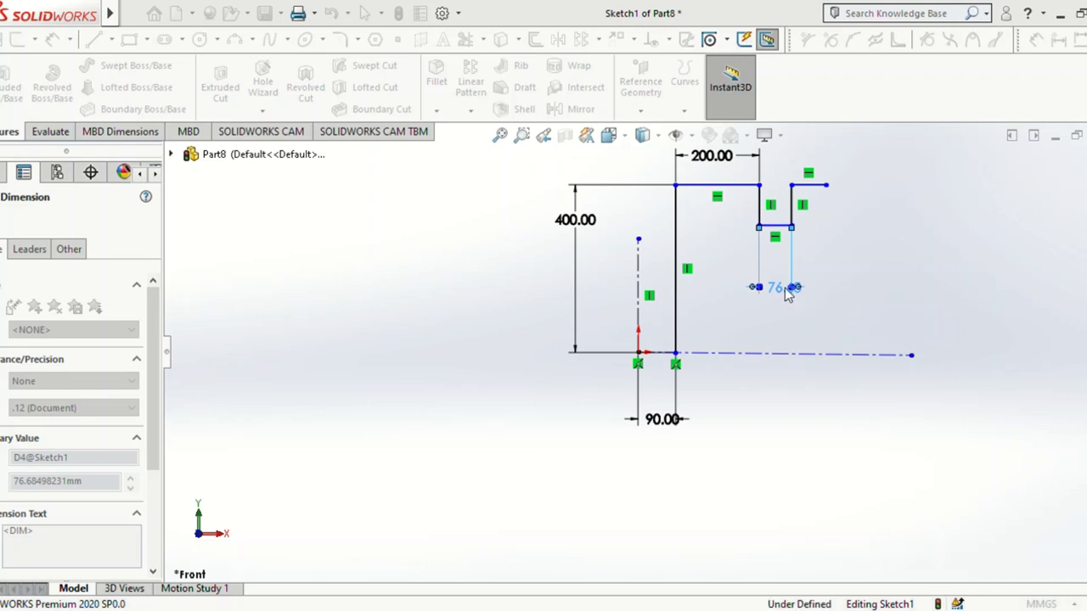
key(Return)
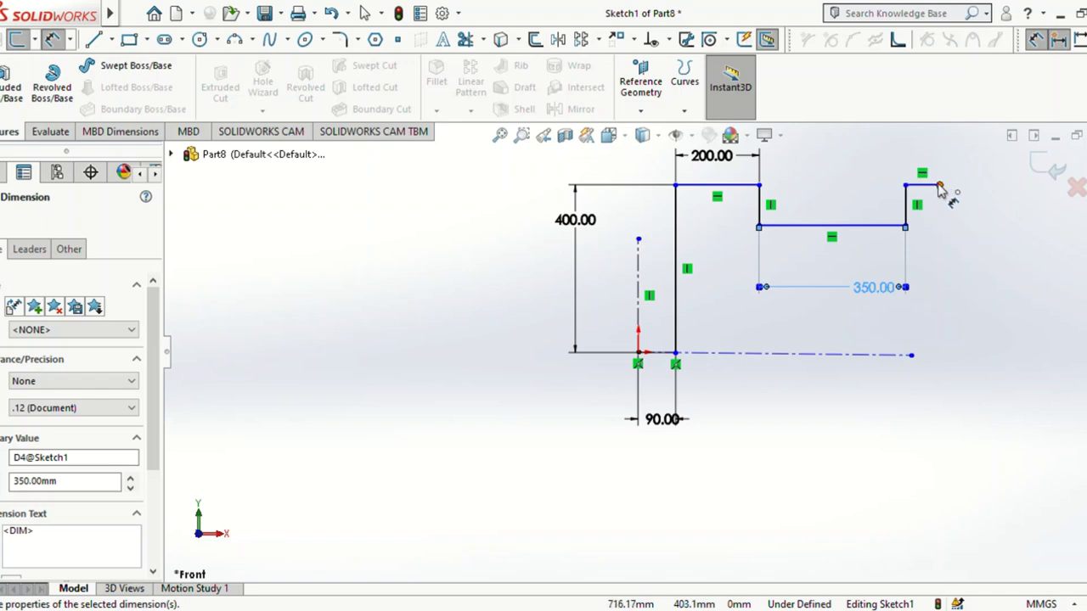
click(937, 196)
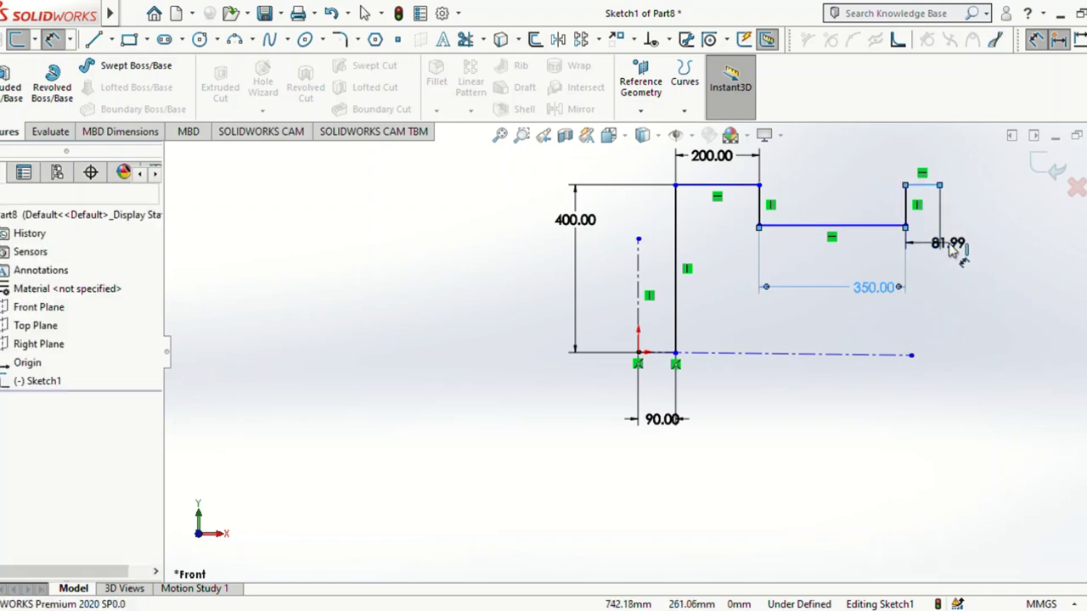
click(957, 246)
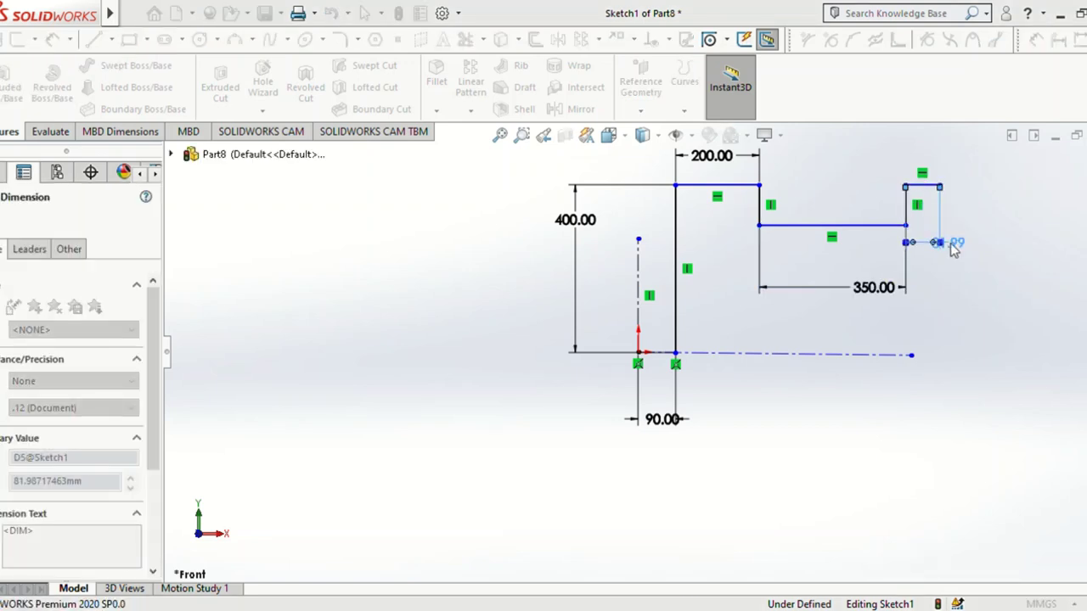
text(150)
key(Return)
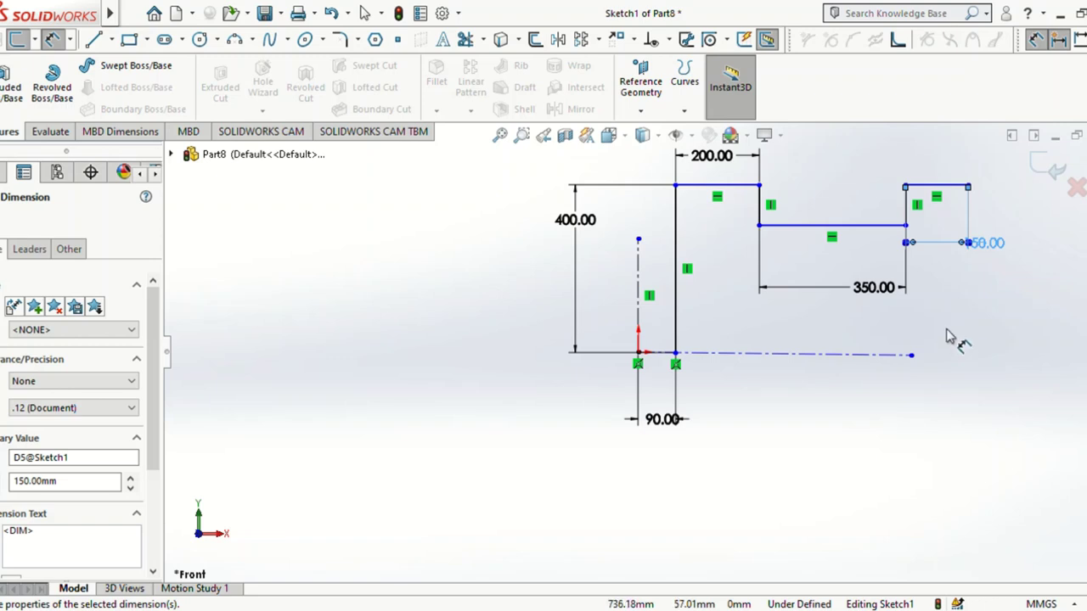
key(f)
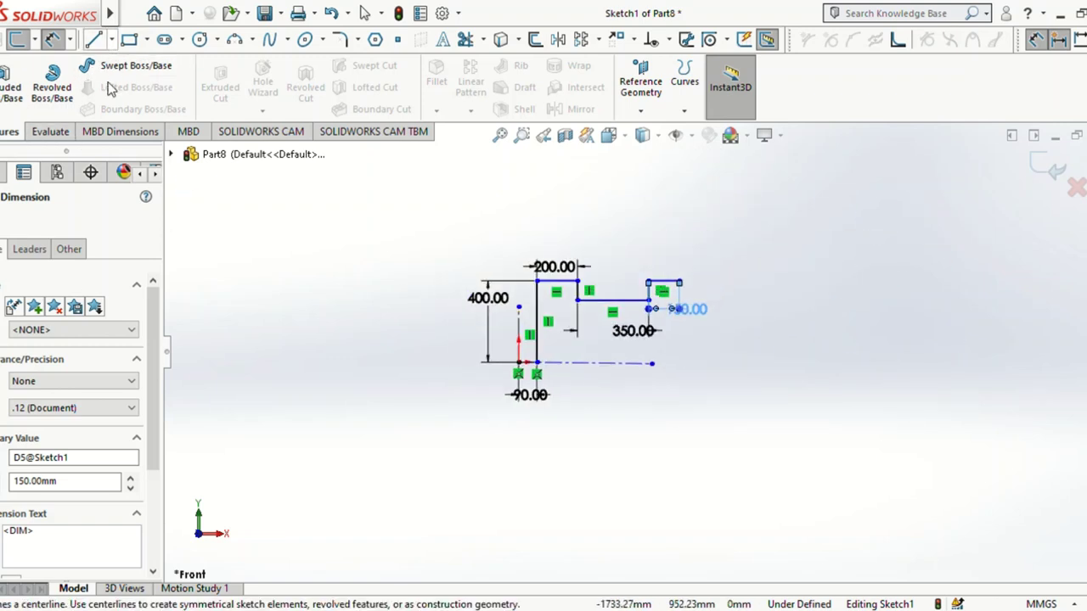
Step: Extend the horizontal centerline rightward past the end of the stepped profile
click(95, 39)
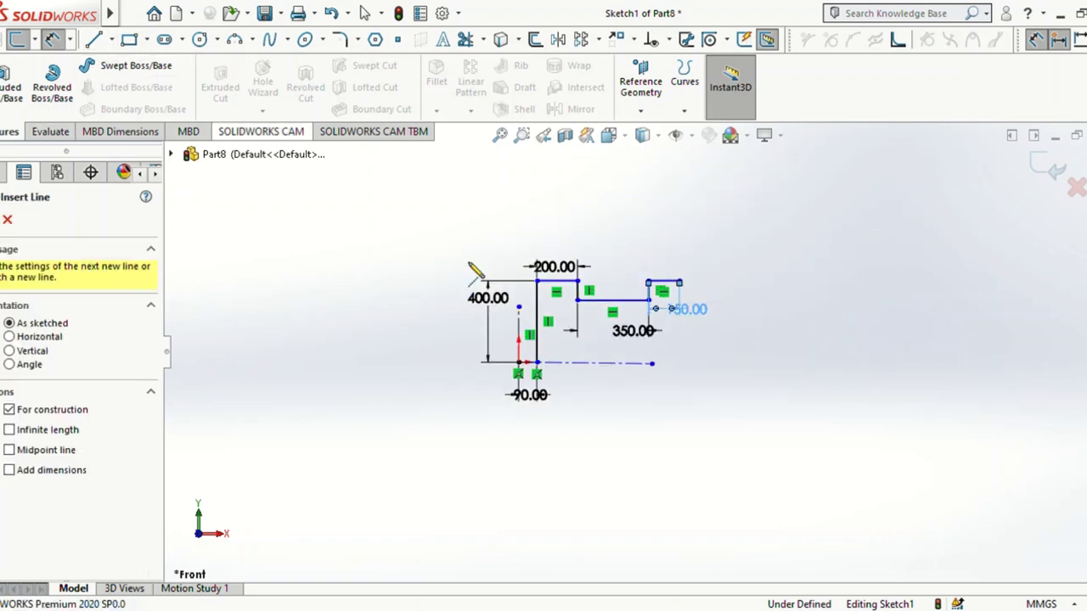
click(651, 364)
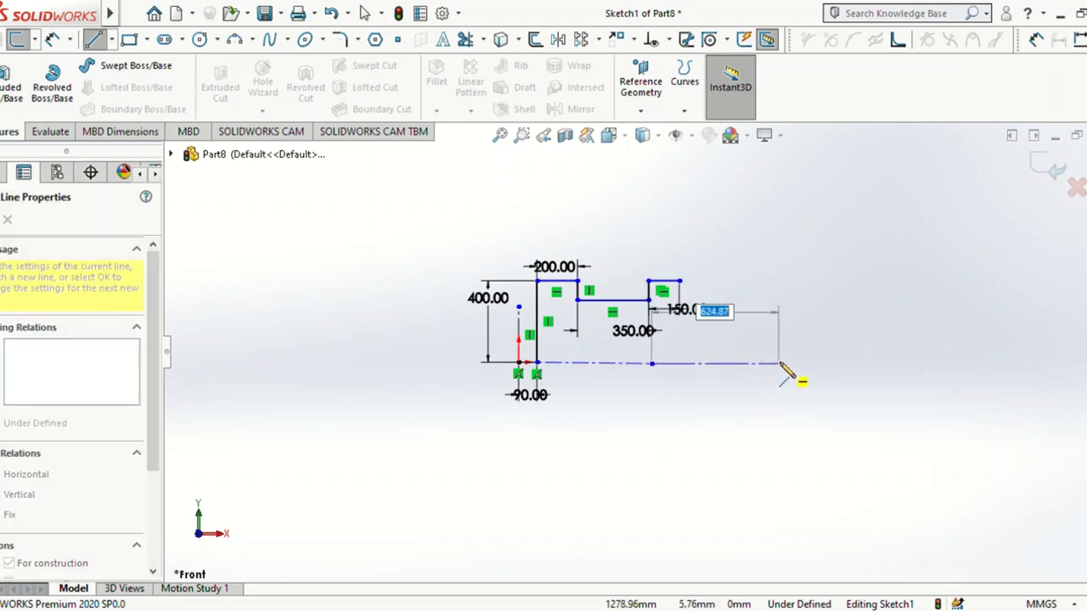
click(782, 364)
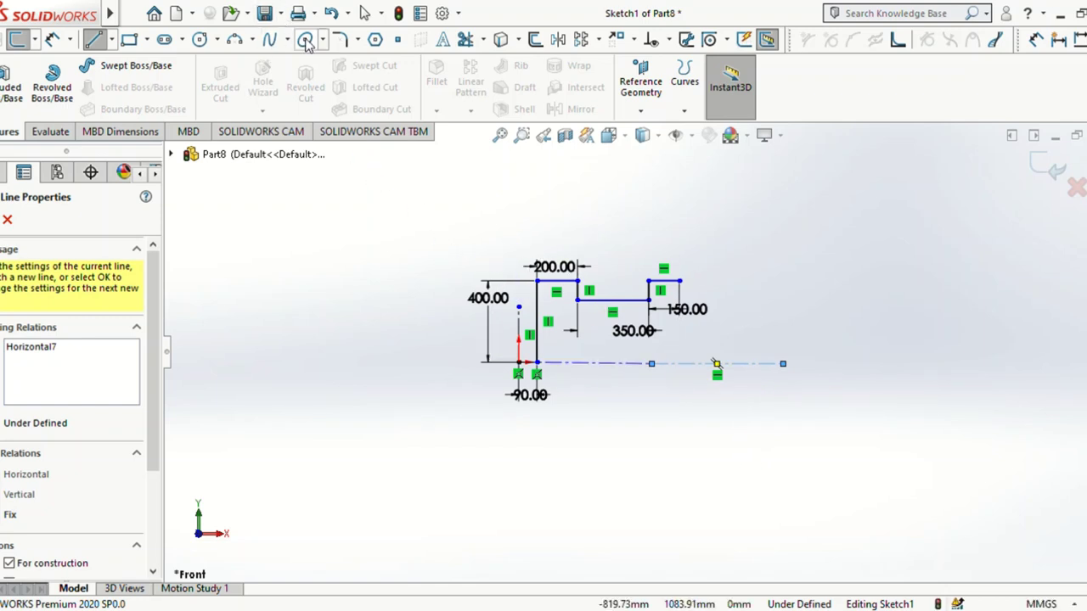
click(237, 40)
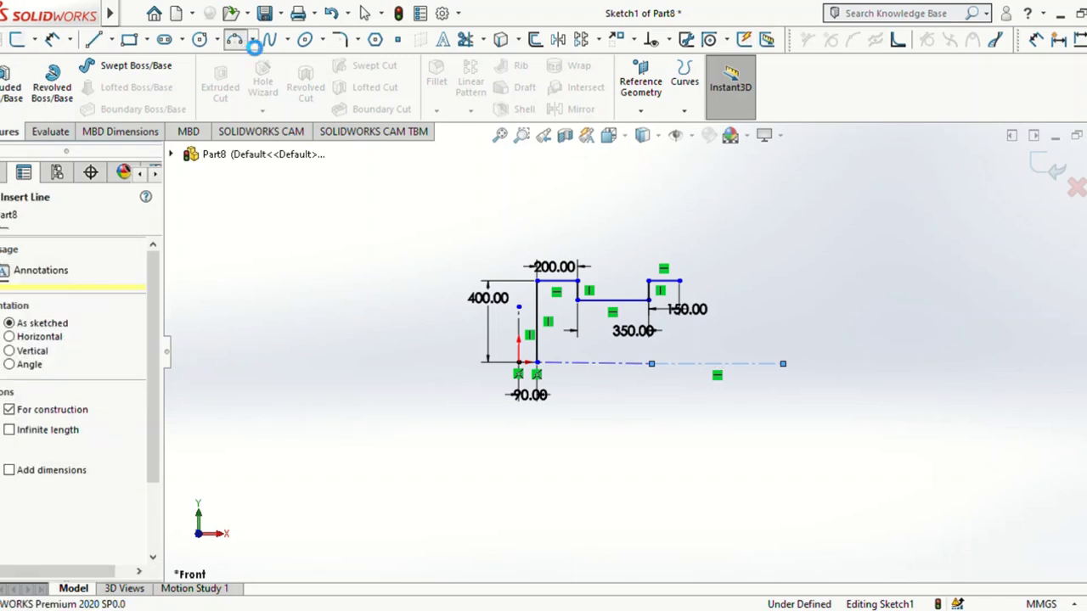
Step: Draw a three-point arc from the profile's top-right end, bulging right, ending below the centerline
click(681, 281)
click(717, 363)
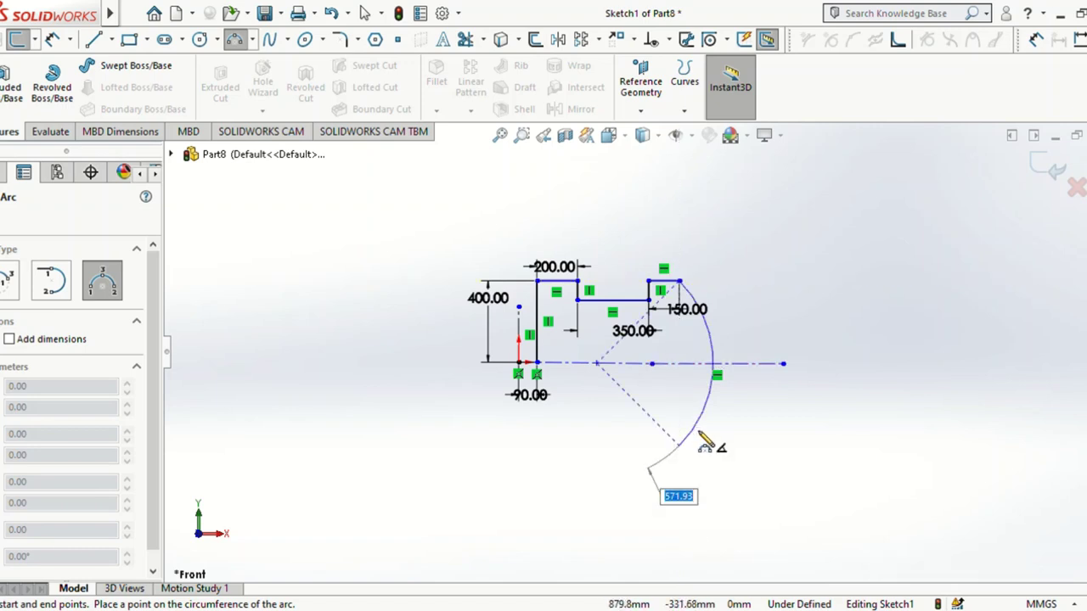
click(718, 438)
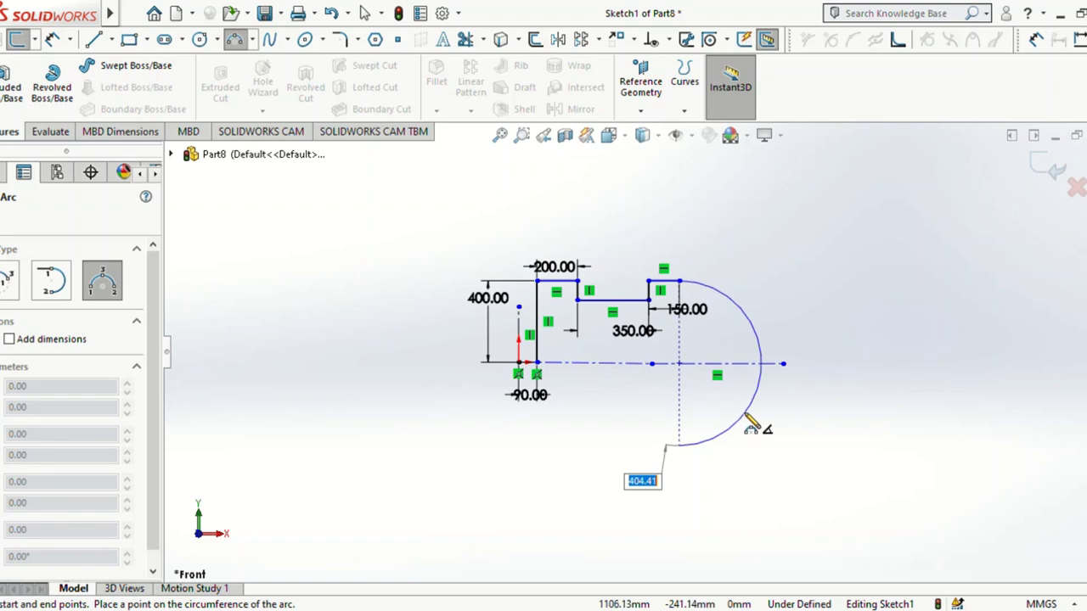
click(748, 419)
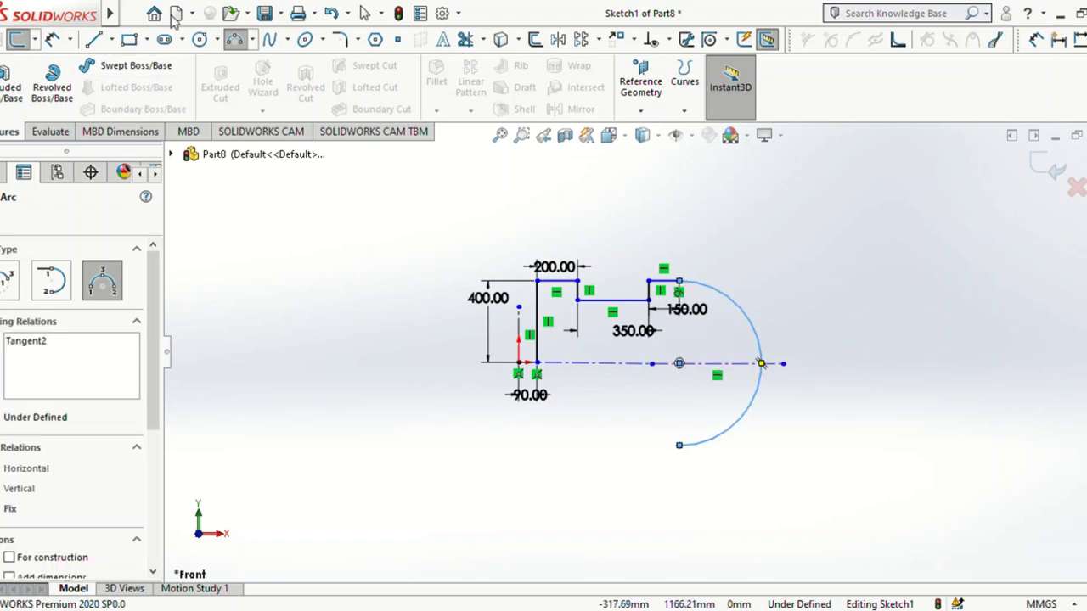
key(Escape)
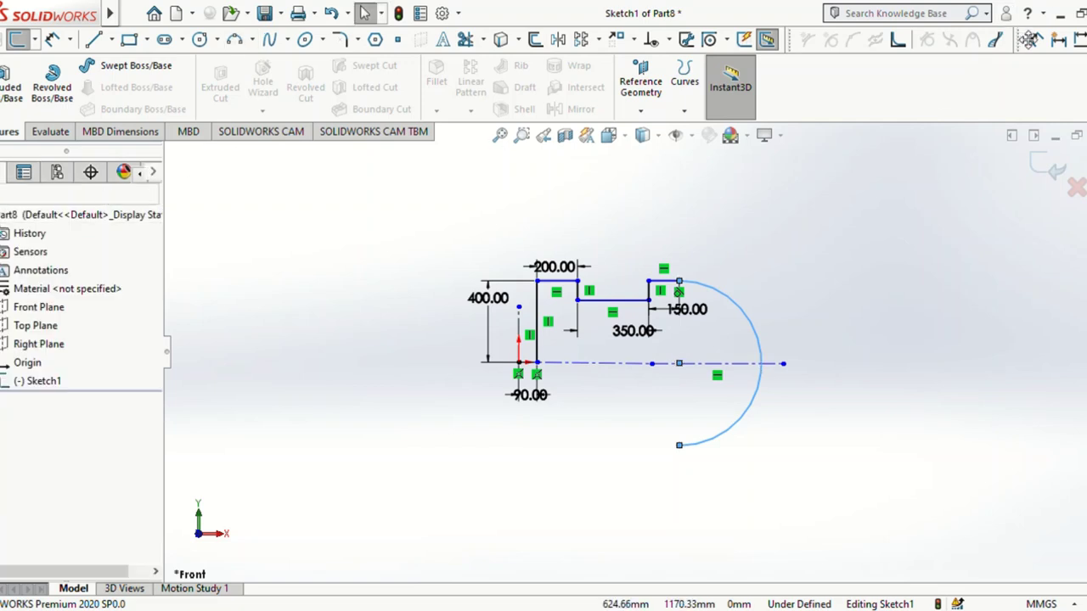
Step: Dimension the large arc's radius to 400 mm, changing it from 404.41
click(1030, 41)
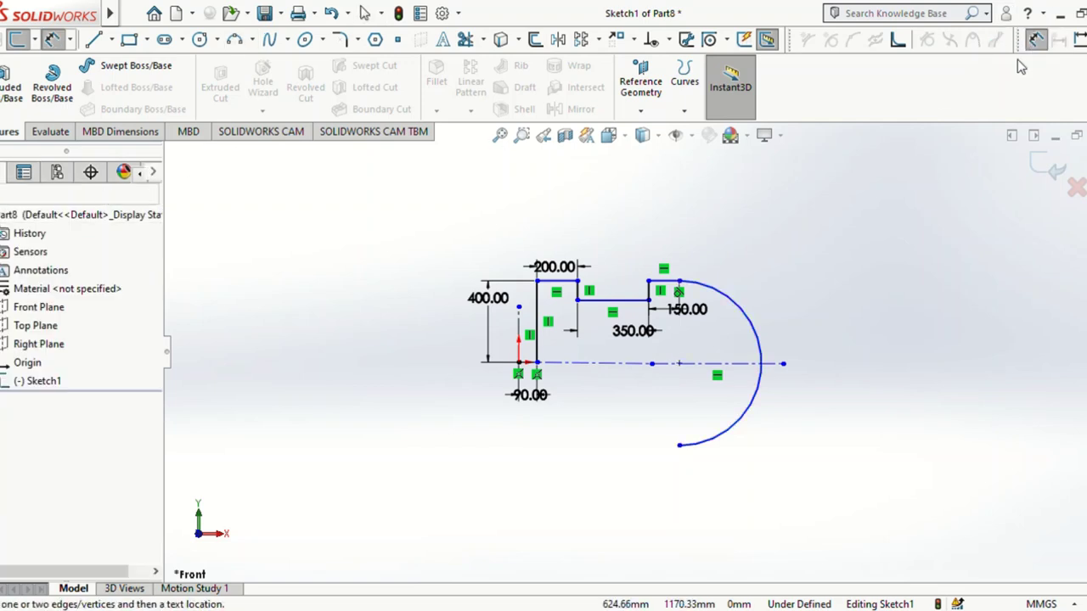
click(685, 365)
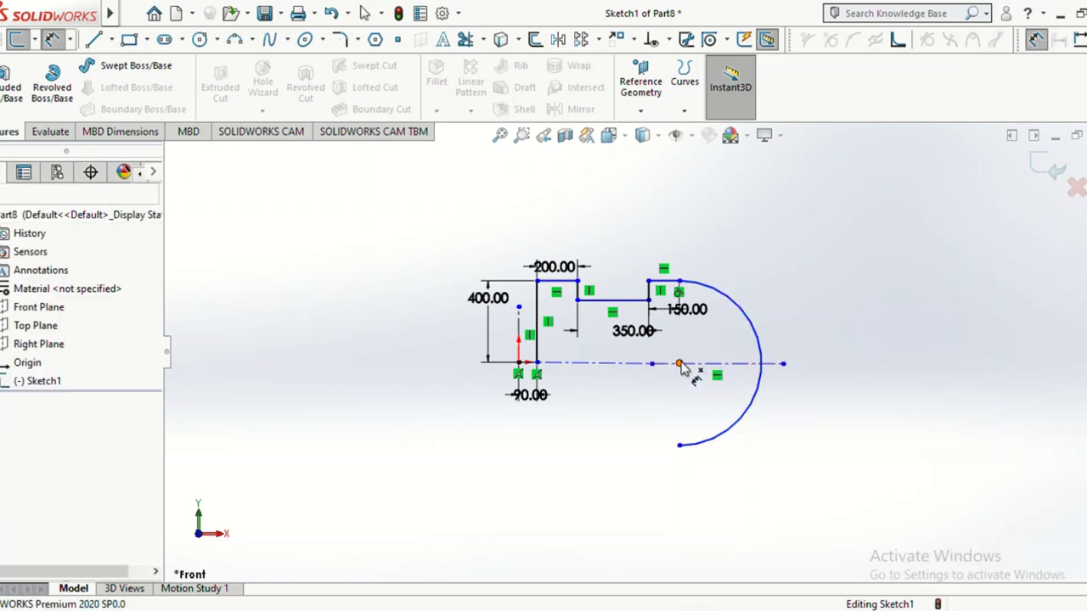
click(775, 343)
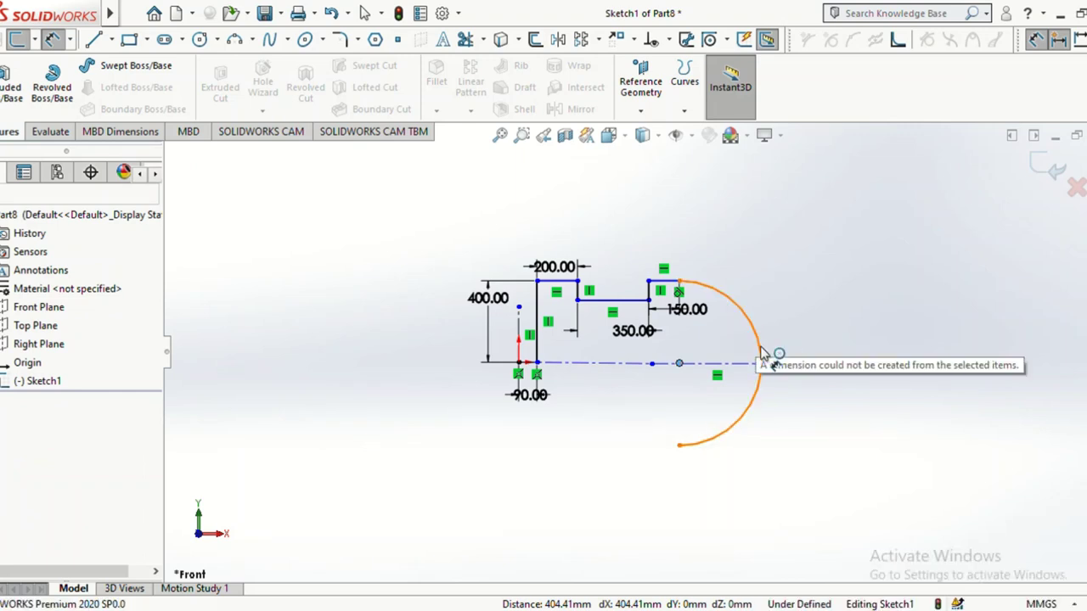
click(679, 365)
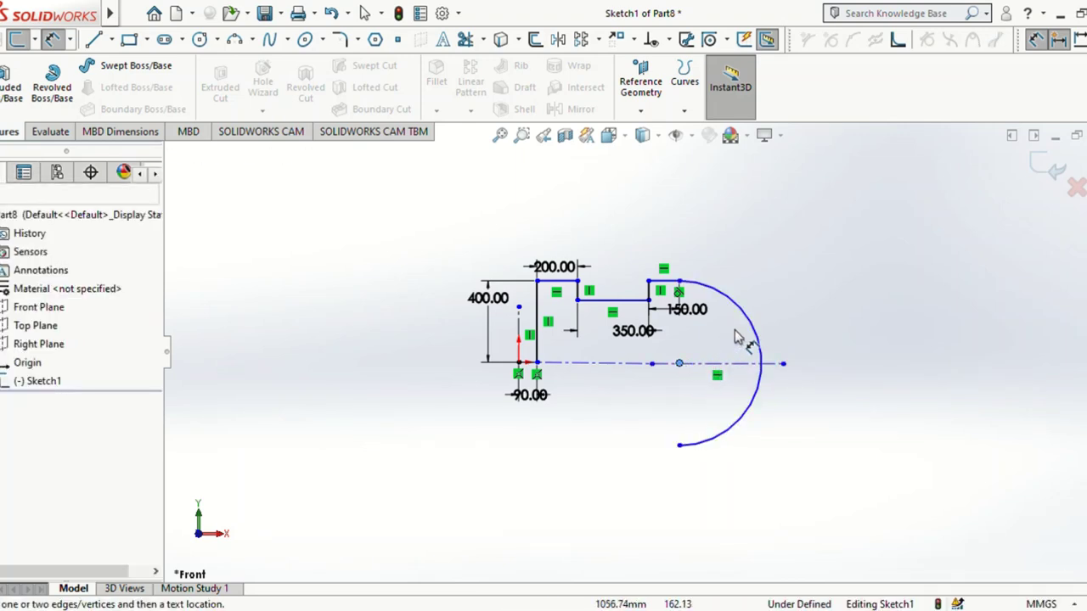
click(1036, 43)
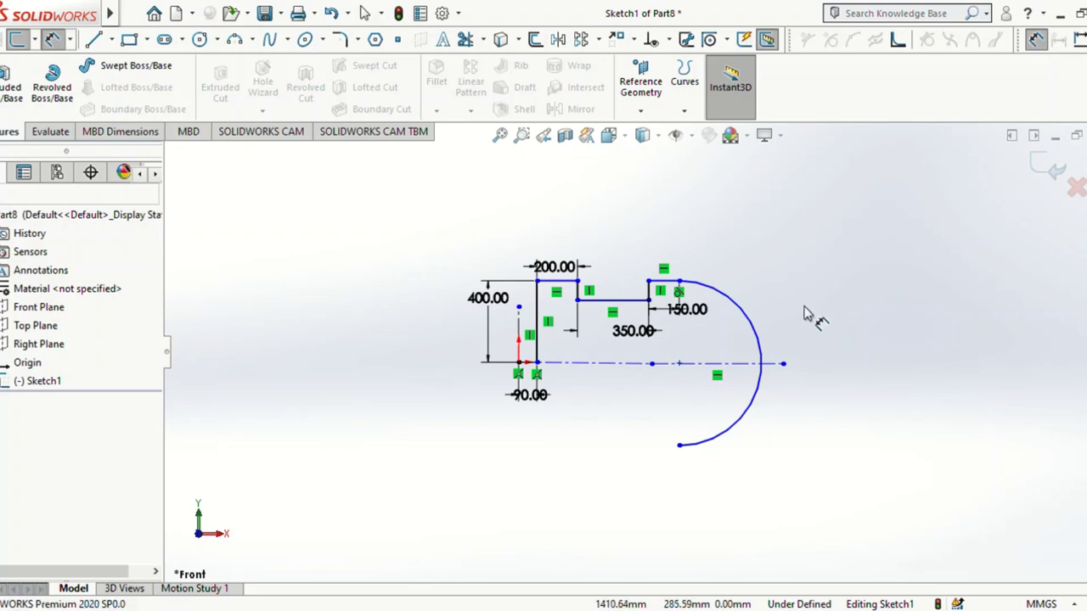
click(760, 353)
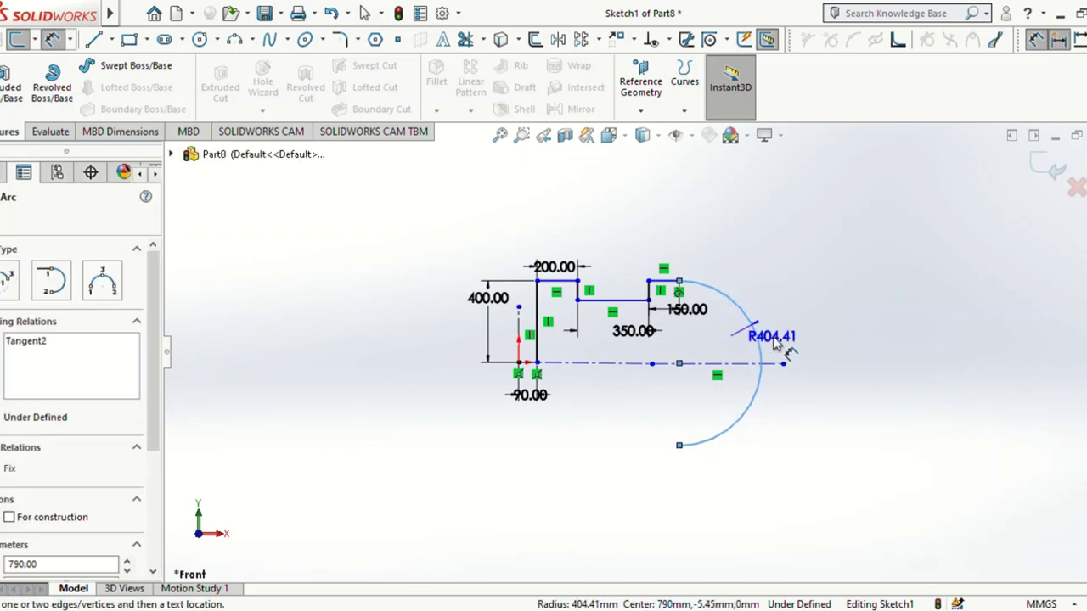
click(805, 328)
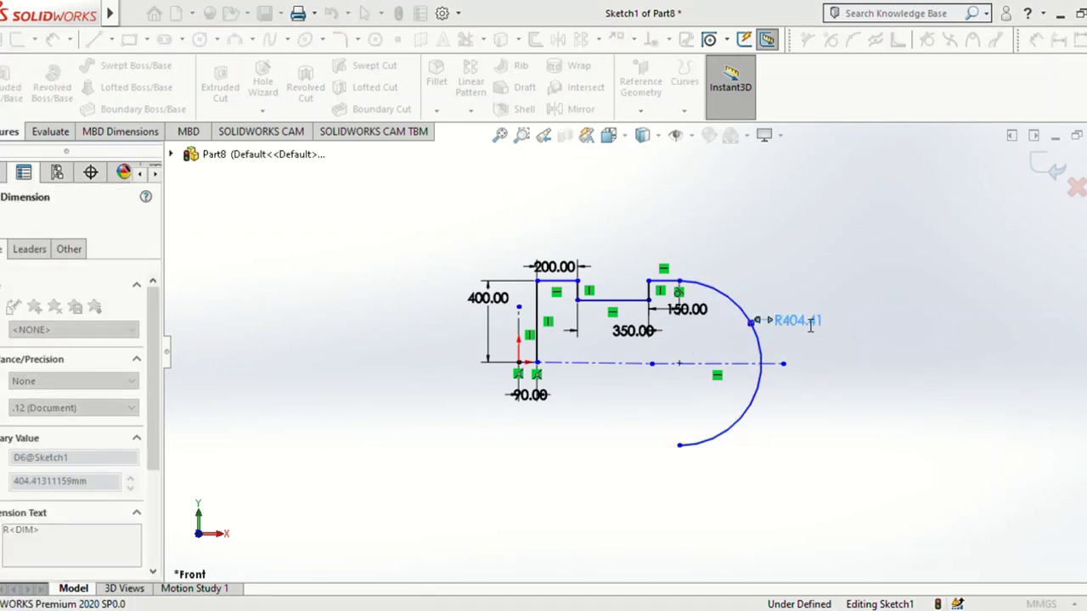
text(400)
key(Return)
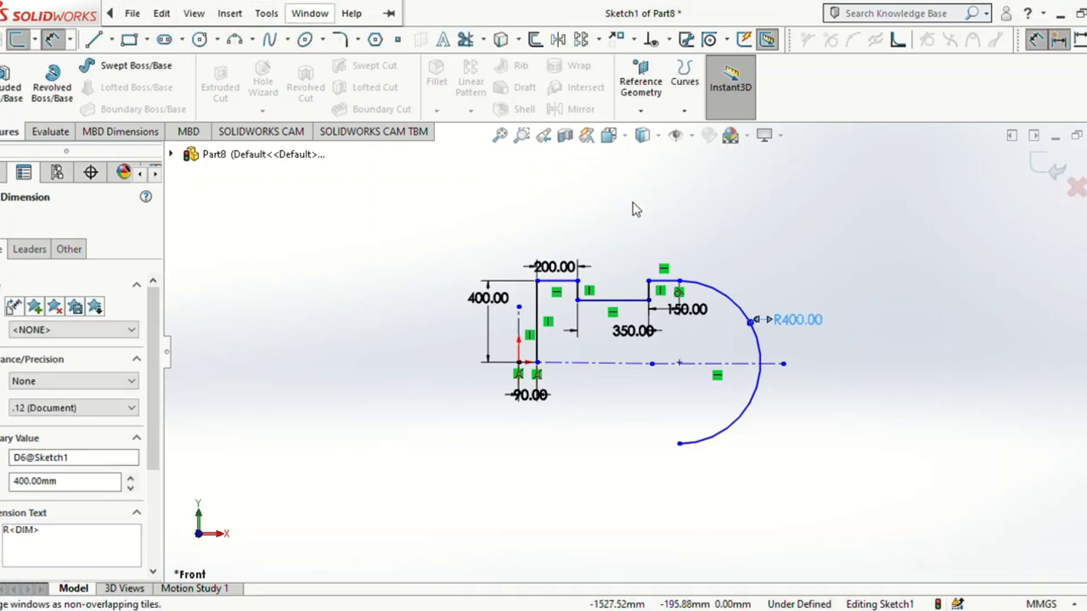
Step: Trim away the part of the R400 arc below the horizontal centerline
click(465, 39)
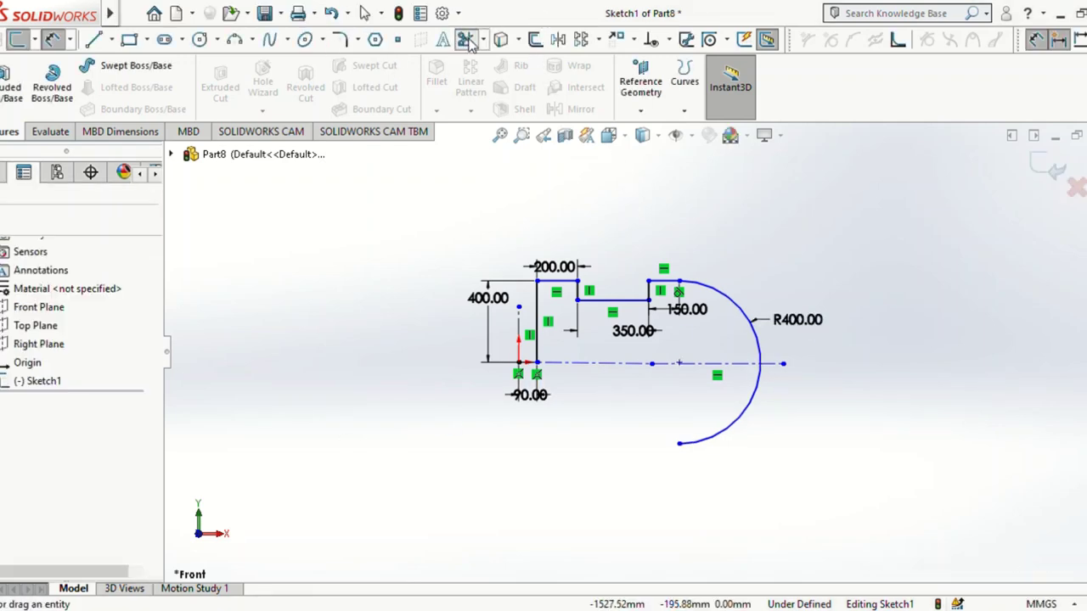
click(726, 431)
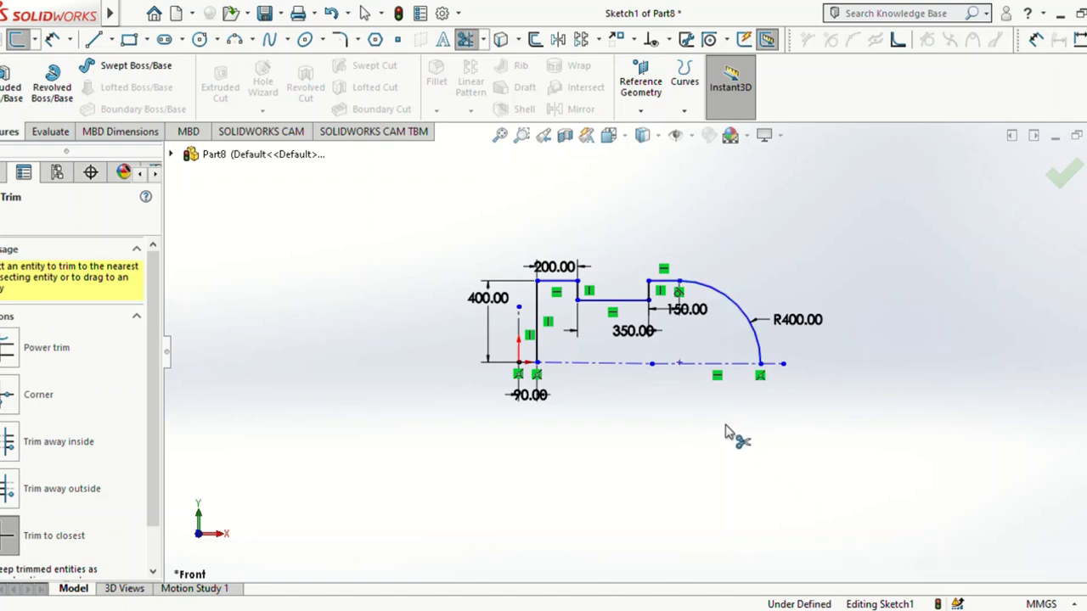
click(553, 42)
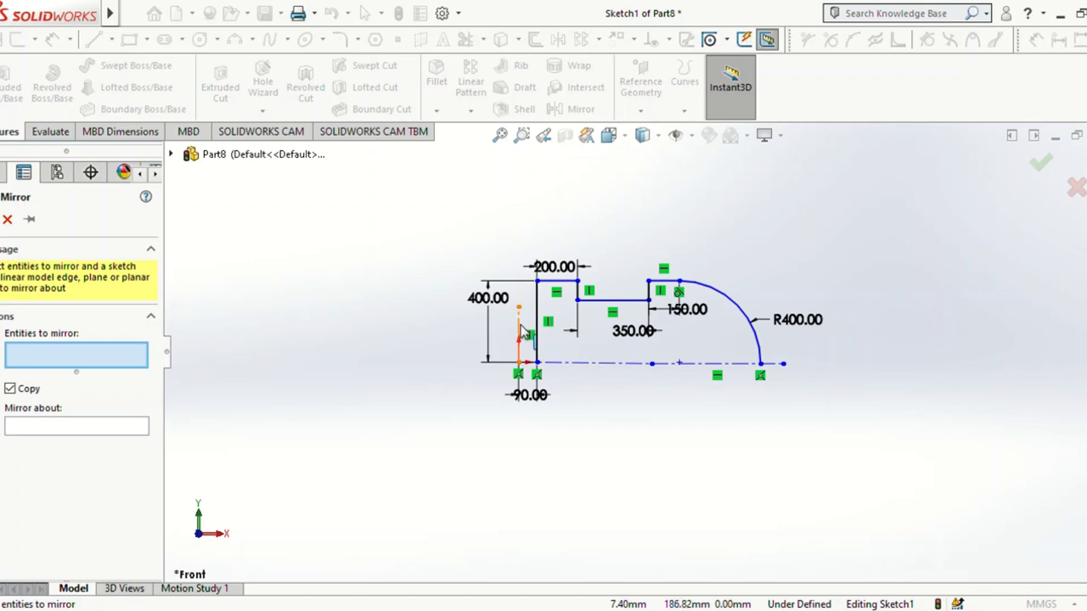
Step: Pick the centerline parts as entities to mirror, then remove Line1 and Line9 from the list
click(591, 371)
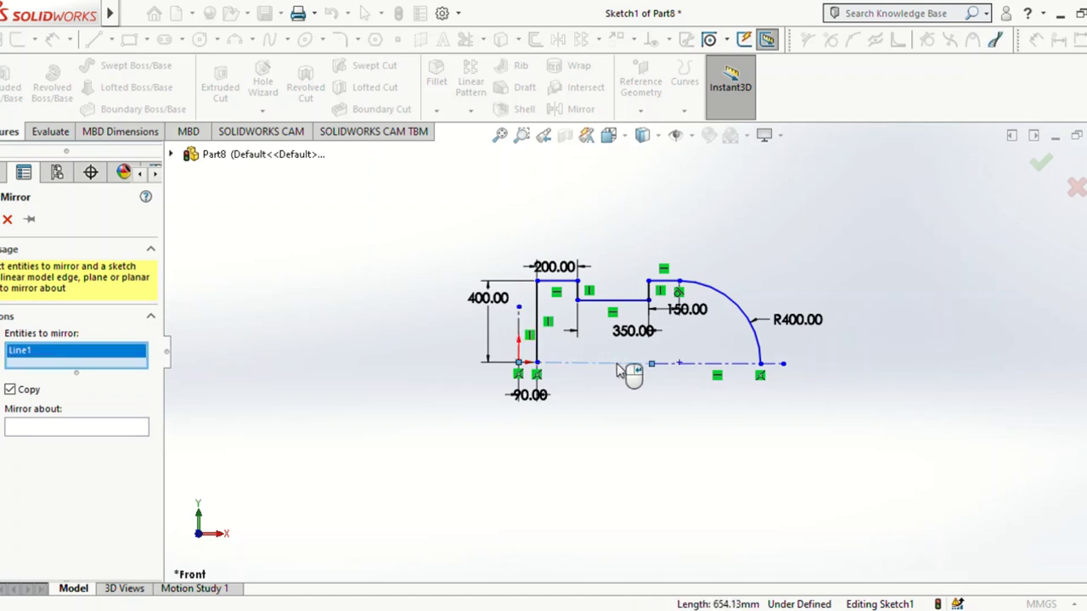
click(688, 371)
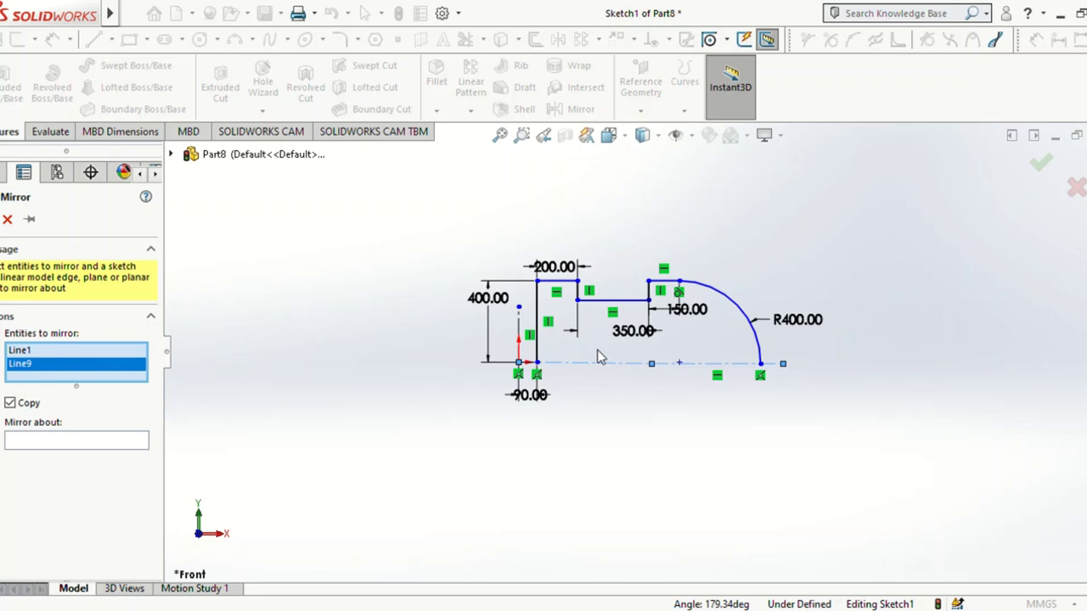
click(76, 440)
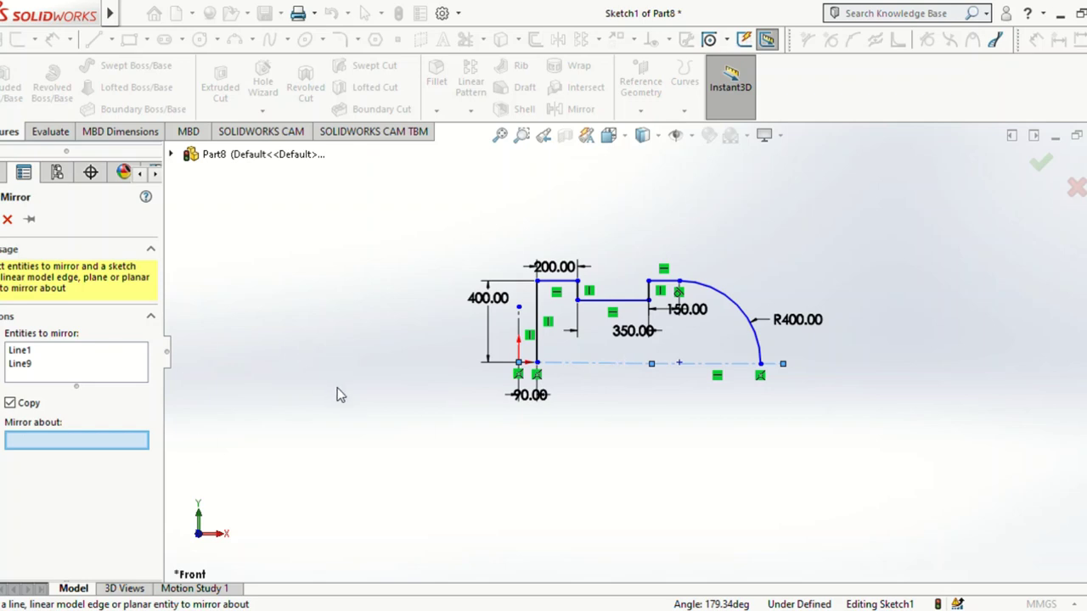
click(62, 364)
click(39, 351)
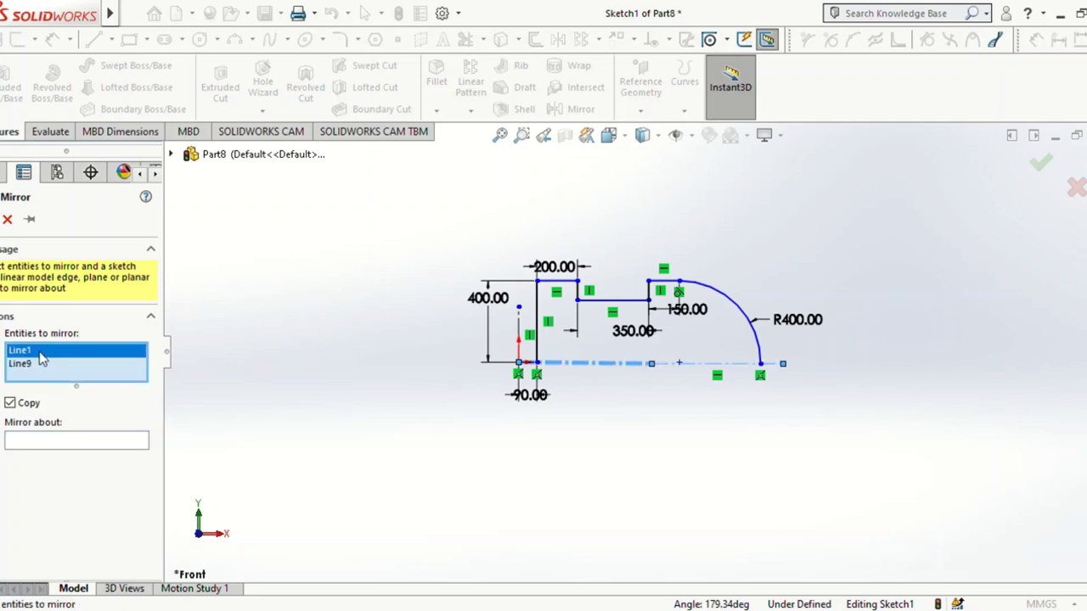
key(Delete)
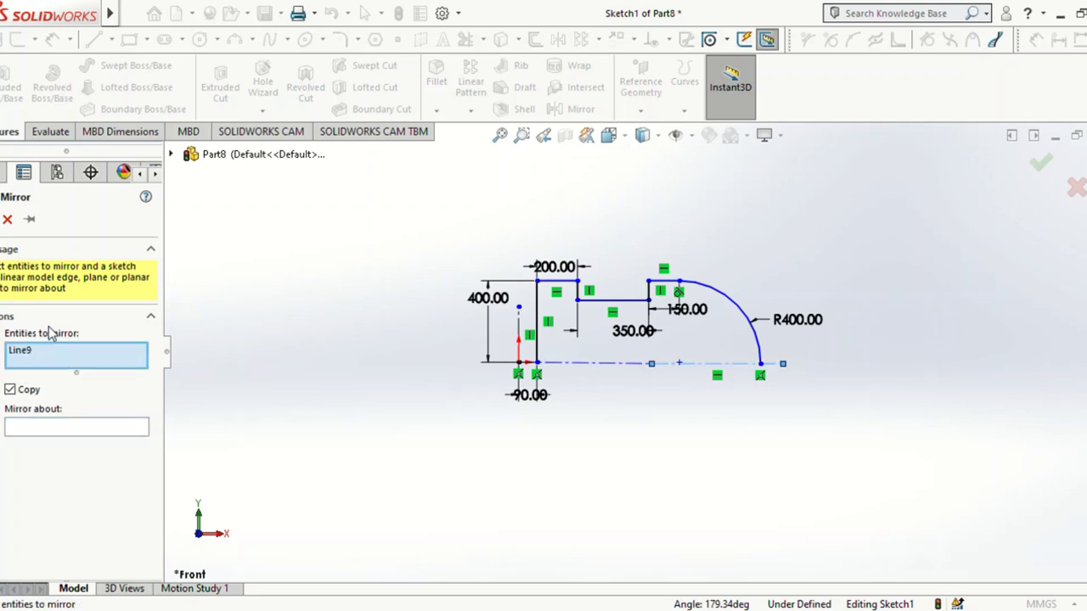
click(31, 361)
key(Delete)
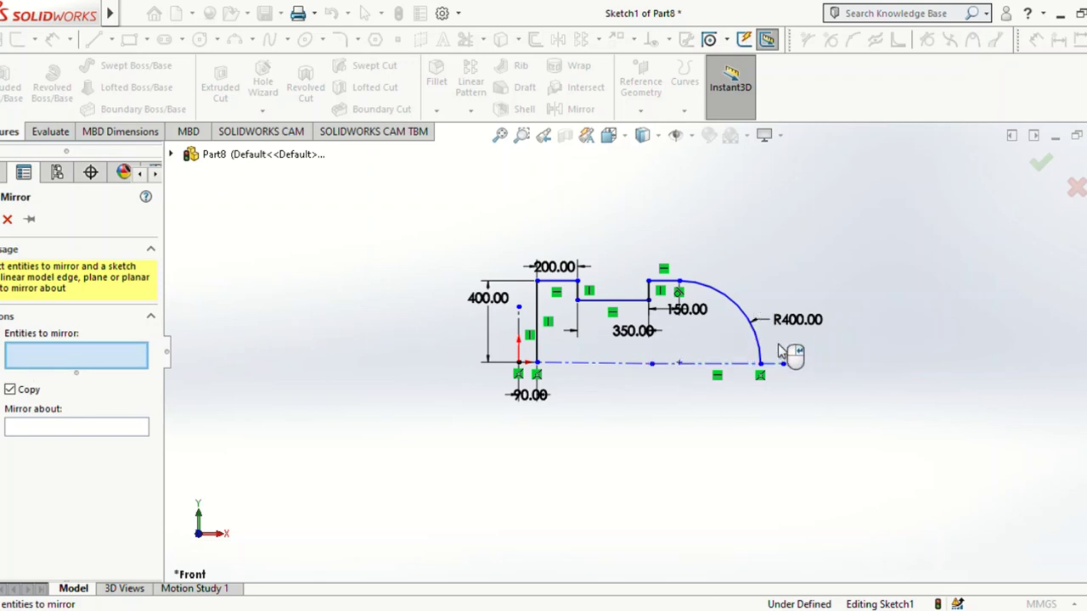
Step: Box-select the profile lines and arc, choose the centerline as mirror line, then cancel the mirror
mouse_move(778, 343)
mouse_down()
mouse_move(696, 313)
mouse_move(541, 287)
mouse_up()
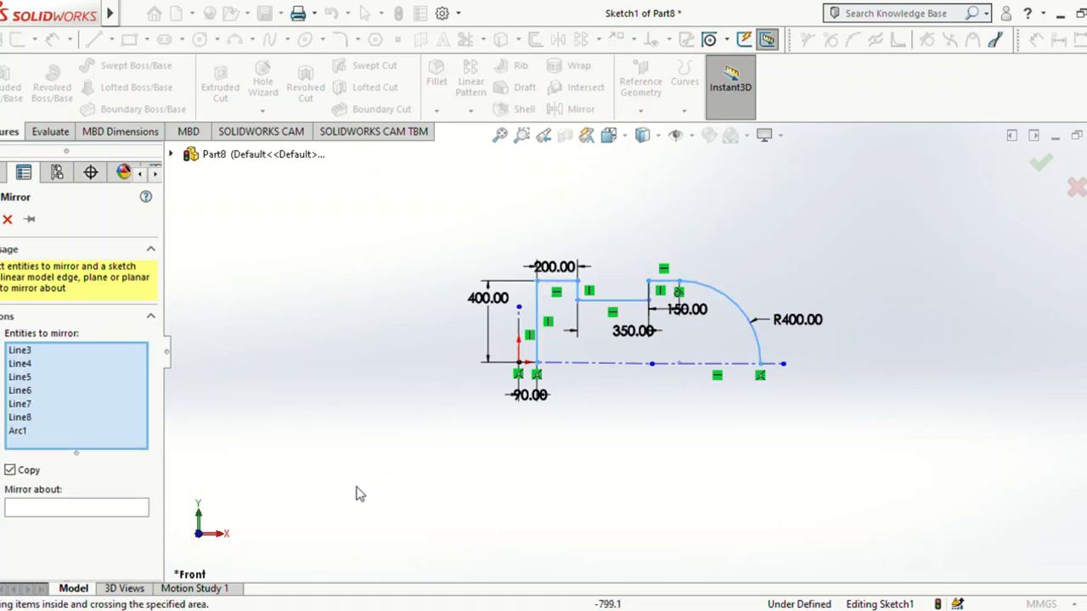
click(67, 507)
click(608, 371)
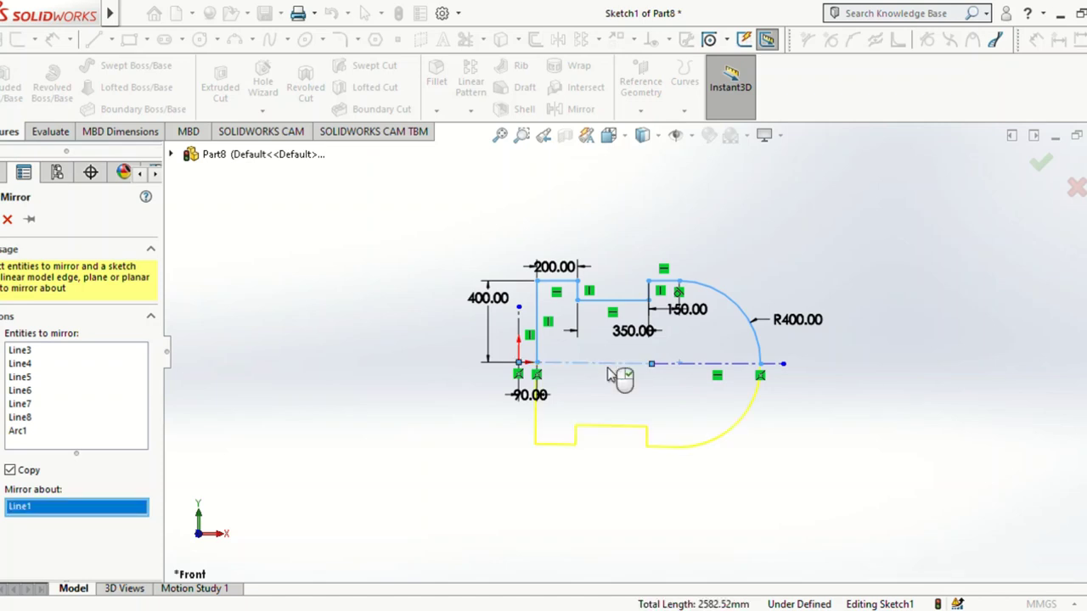
click(707, 372)
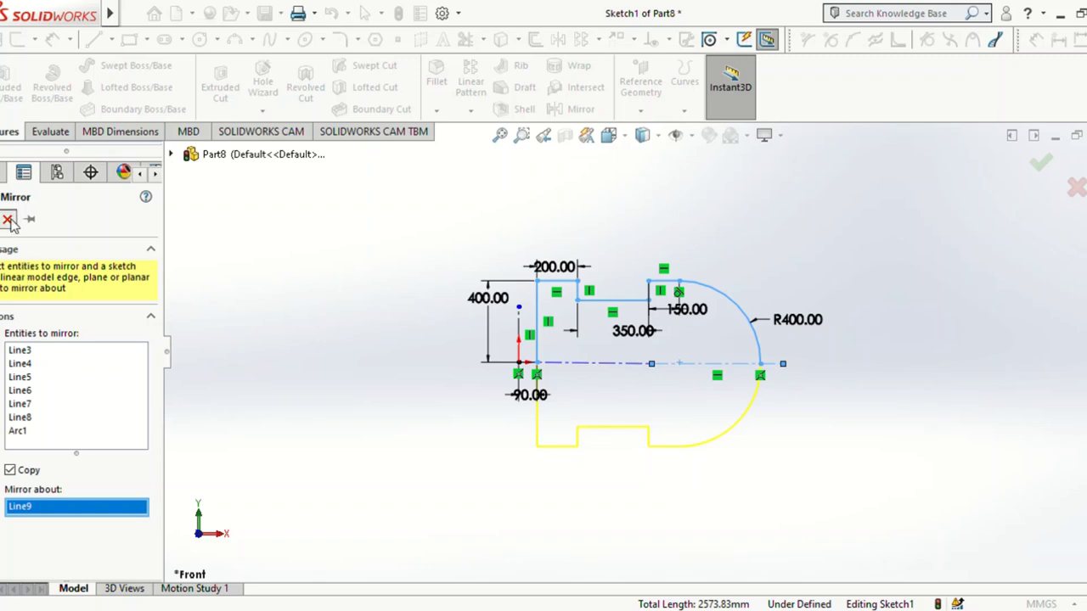
click(9, 220)
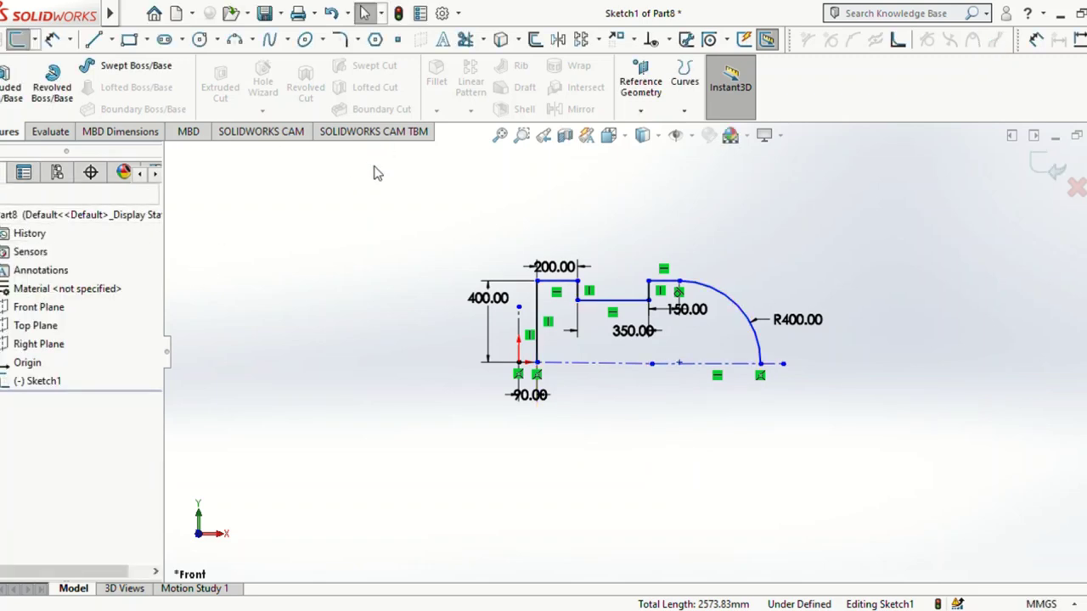
Step: Dimension both vertical groove sides to 200 mm, up from 96.79
click(1037, 40)
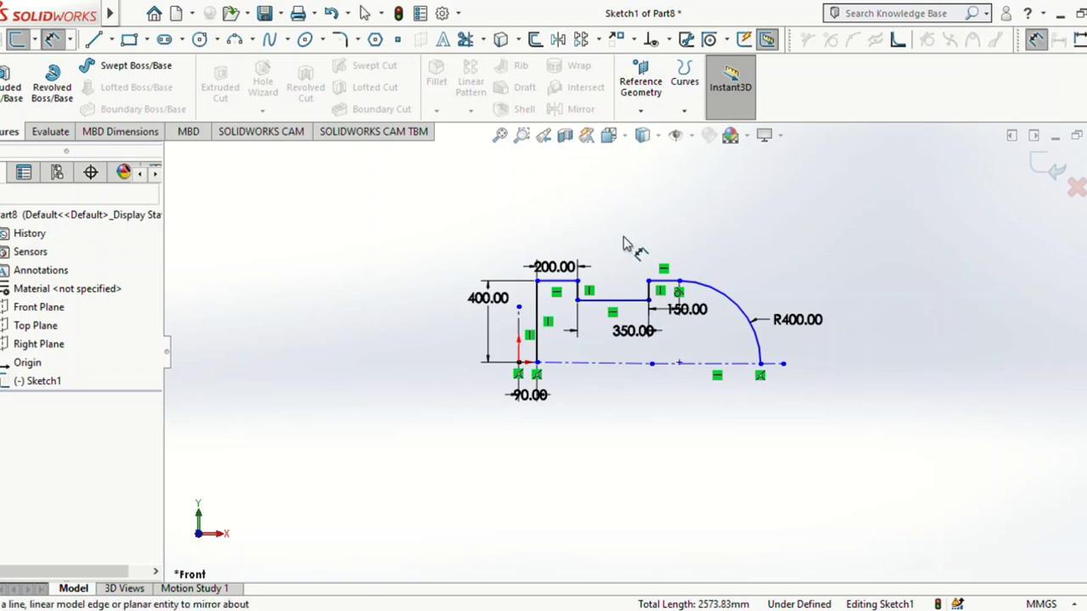
key(d)
click(577, 290)
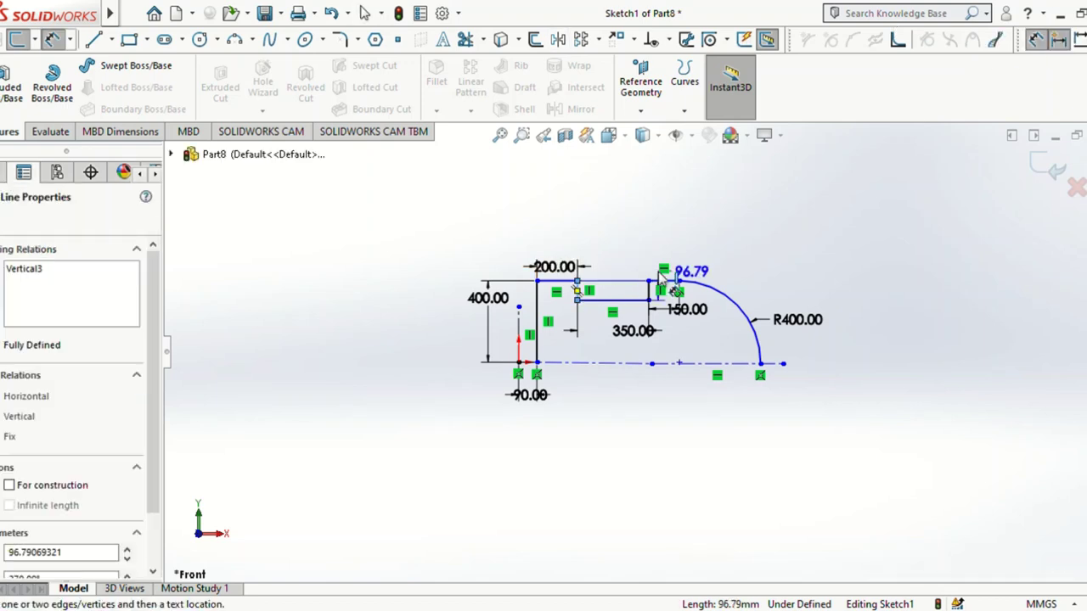
click(636, 214)
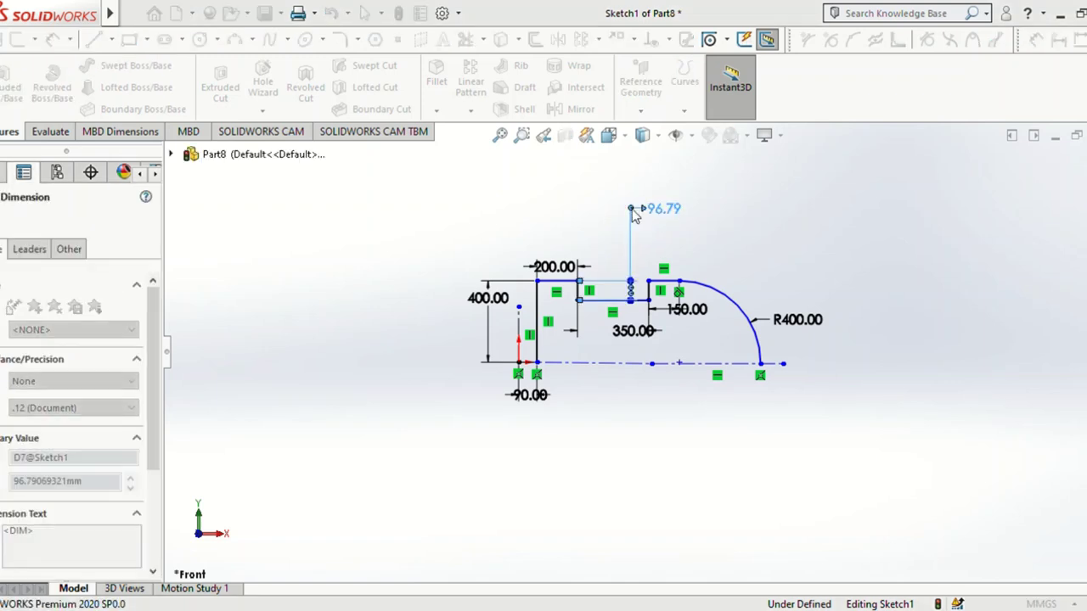
text(200)
key(Return)
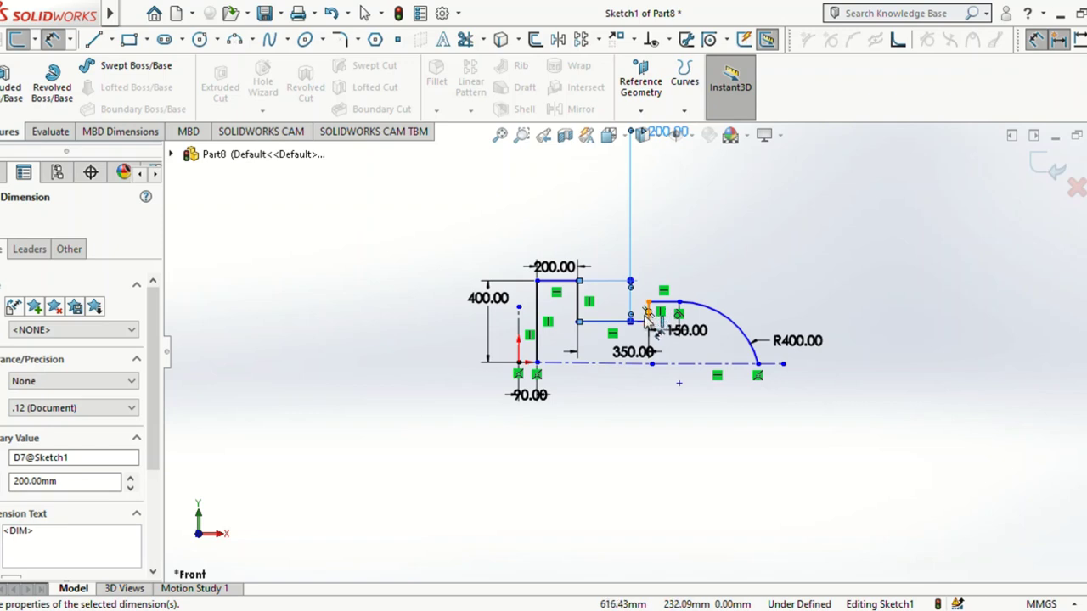
click(647, 311)
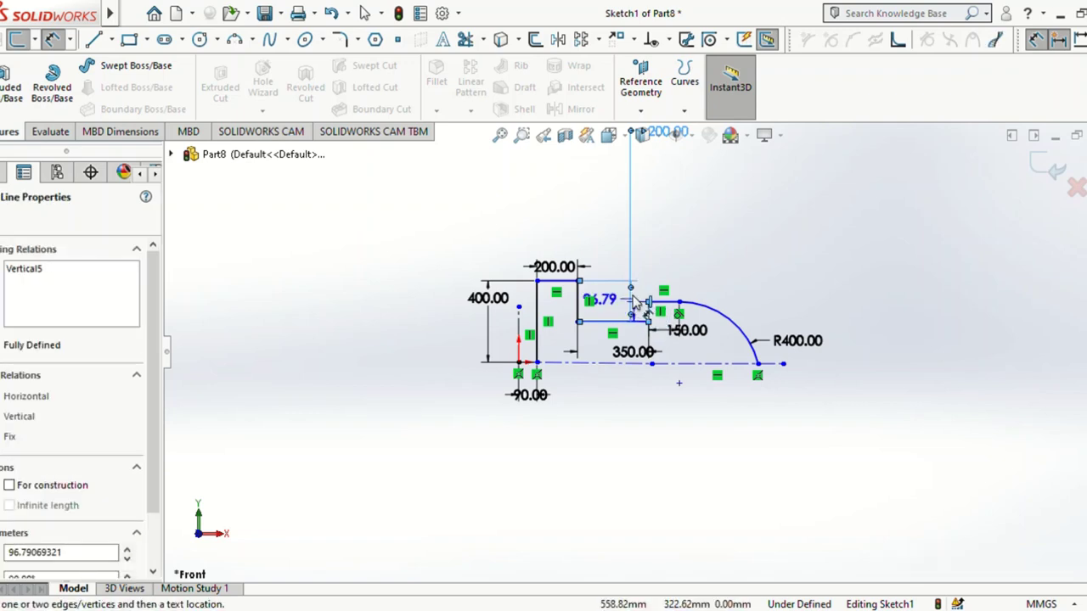
click(647, 253)
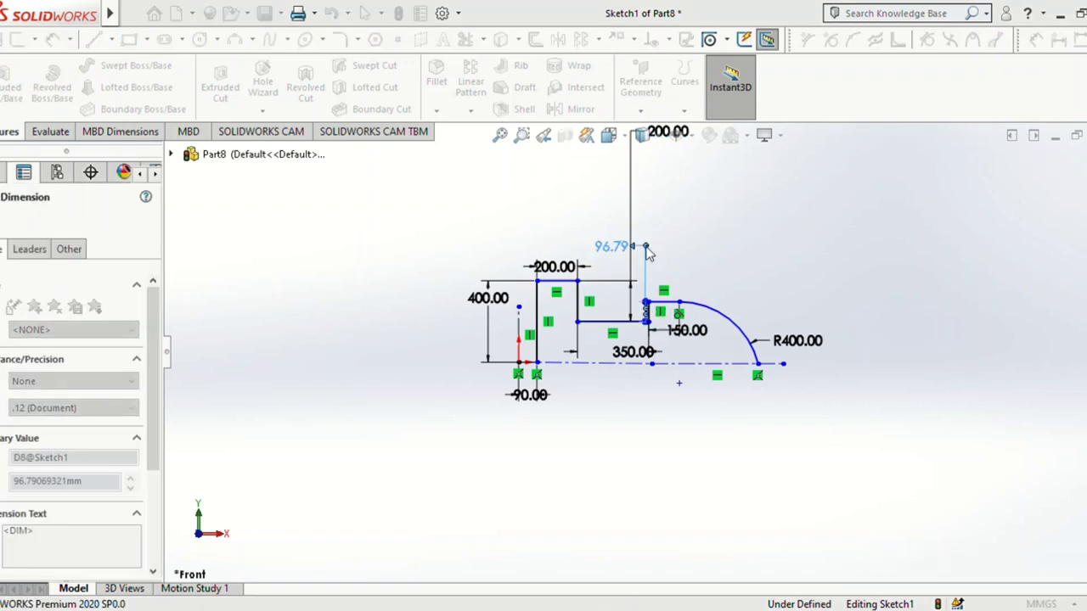
text(200)
key(Return)
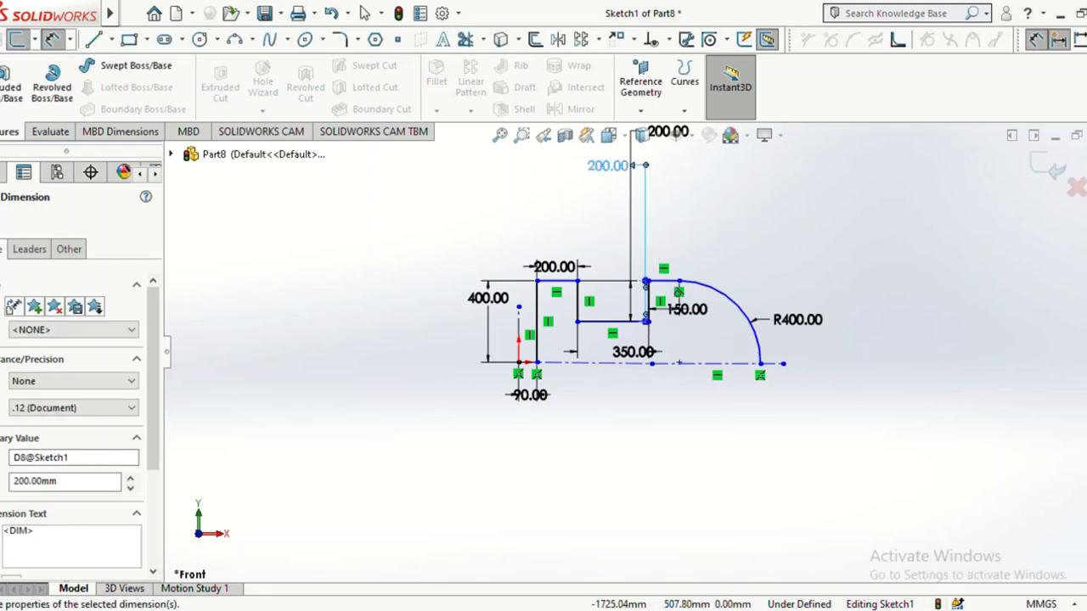
key(Escape)
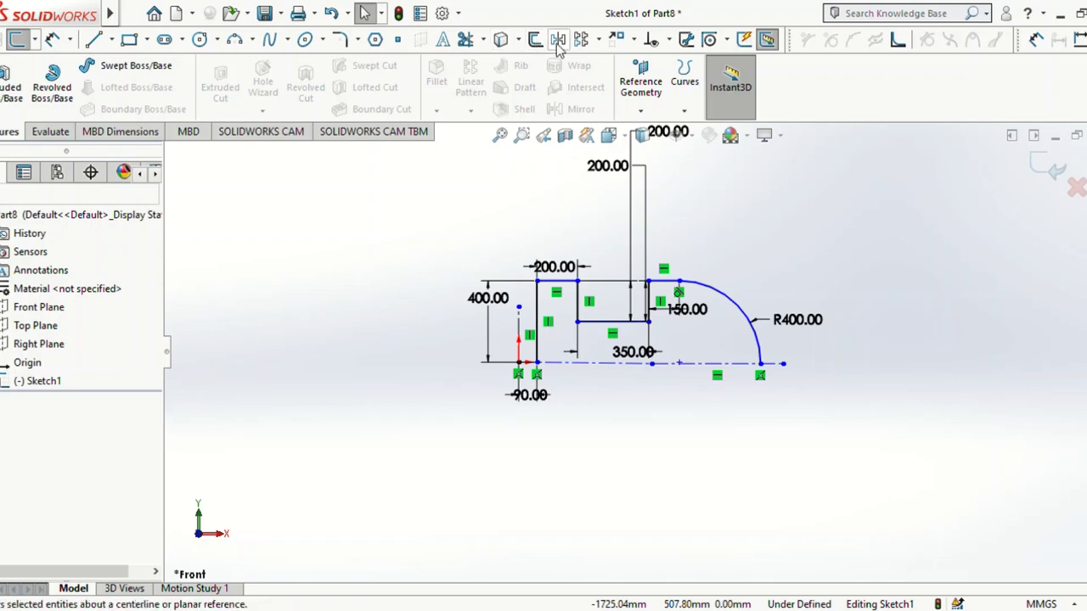
Step: Mirror the stepped profile lines and arc about centreline Line1 to create the lower half
click(559, 47)
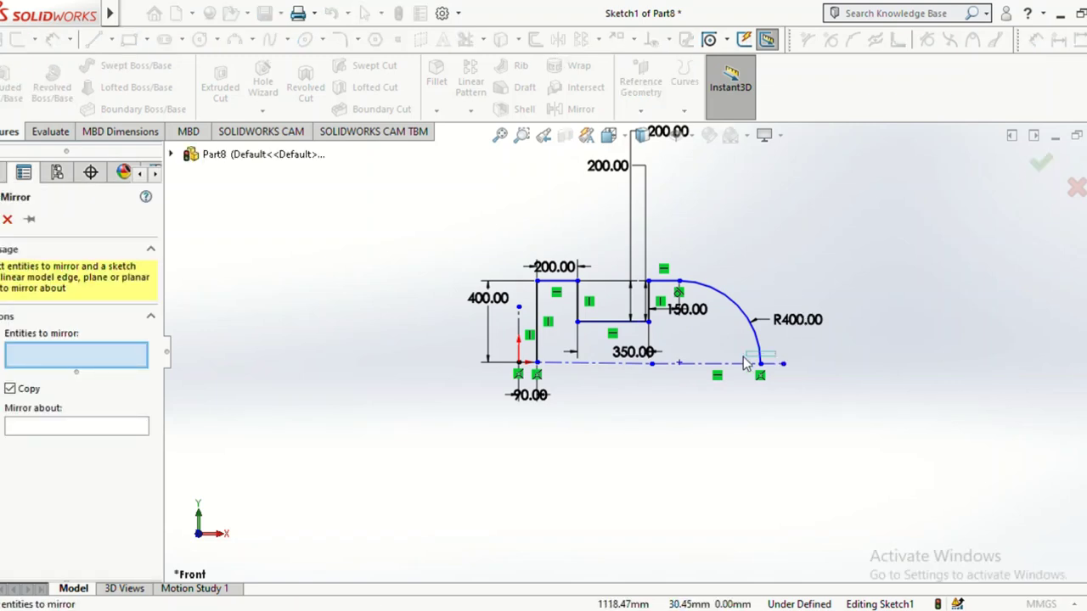
drag(776, 263, 528, 355)
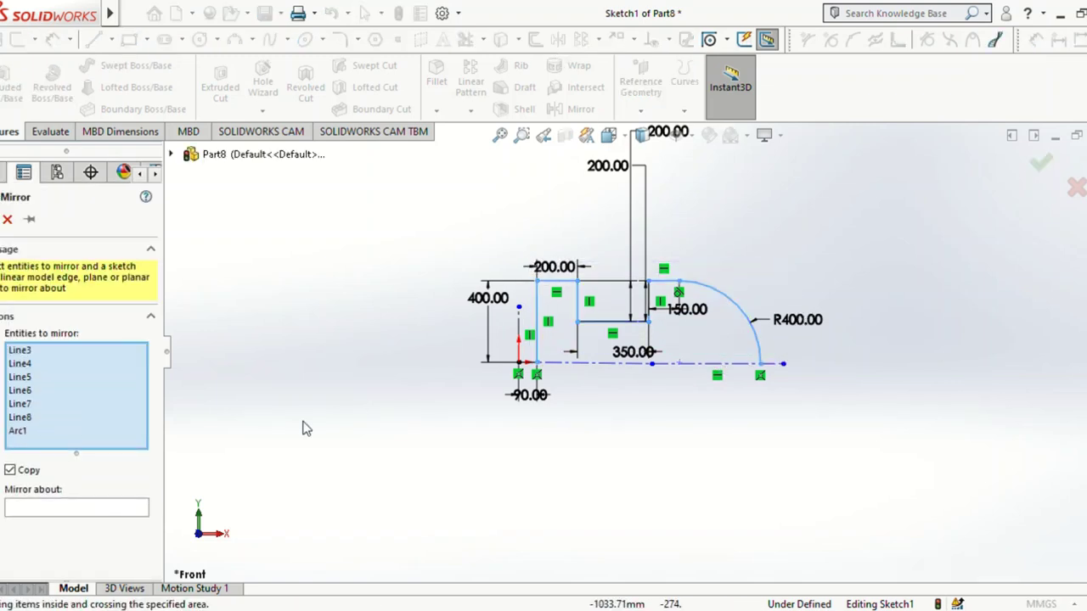
click(117, 508)
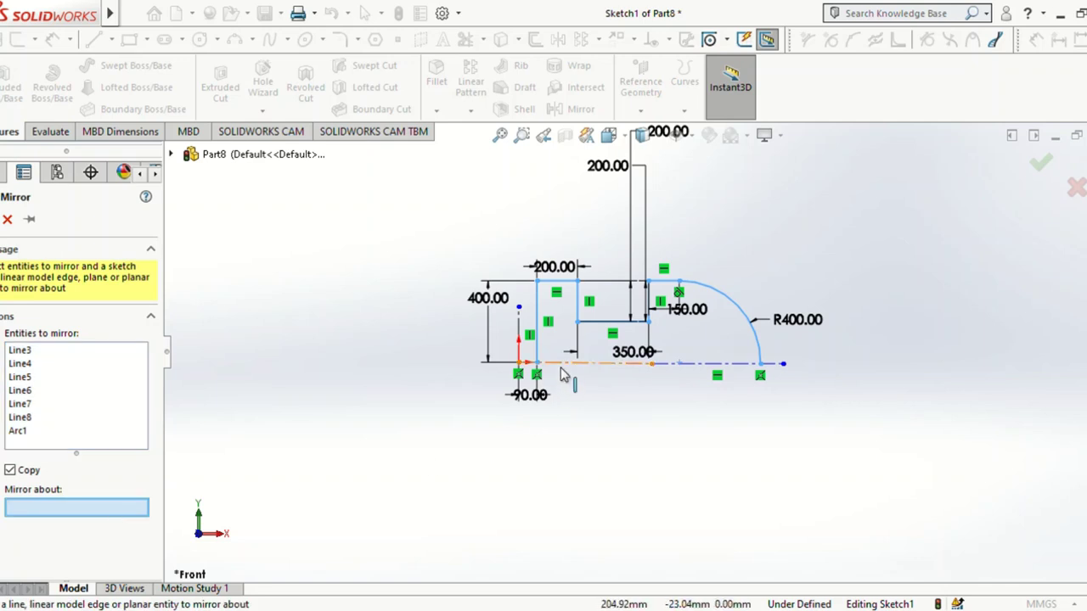
click(561, 372)
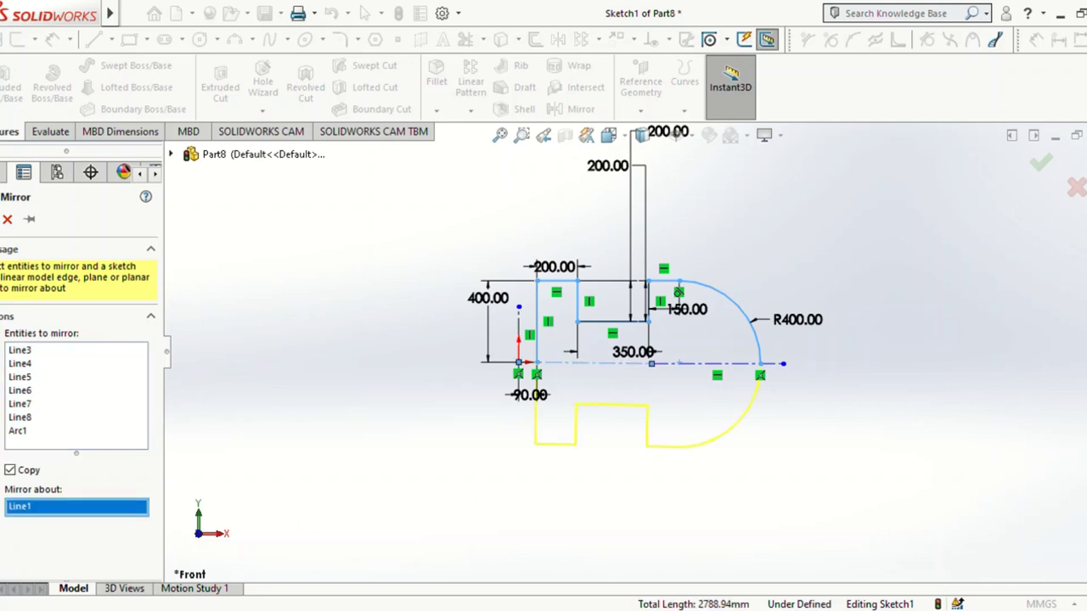
click(698, 365)
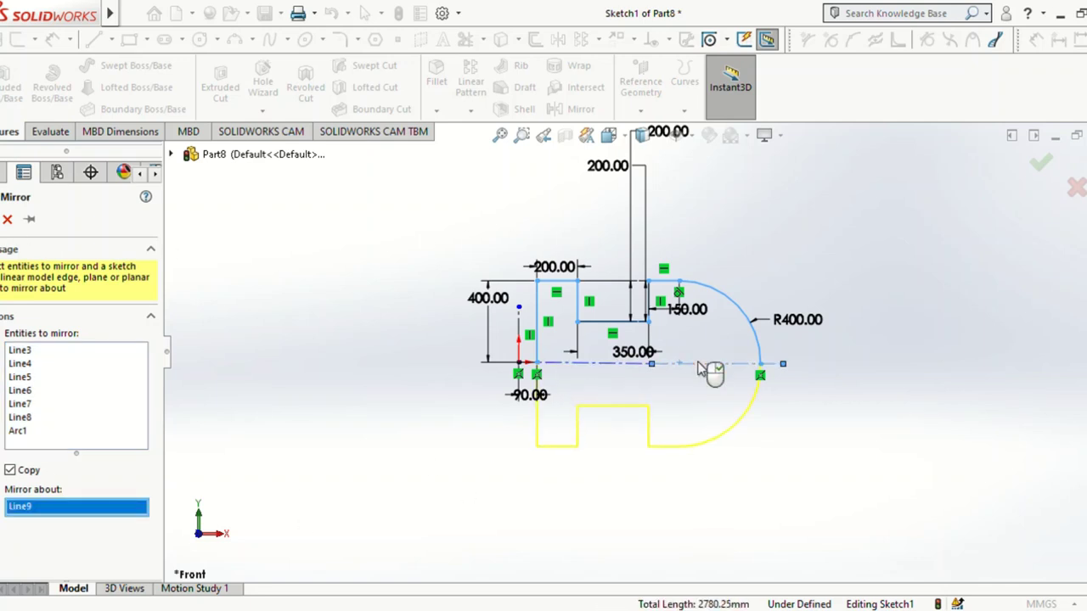
click(574, 365)
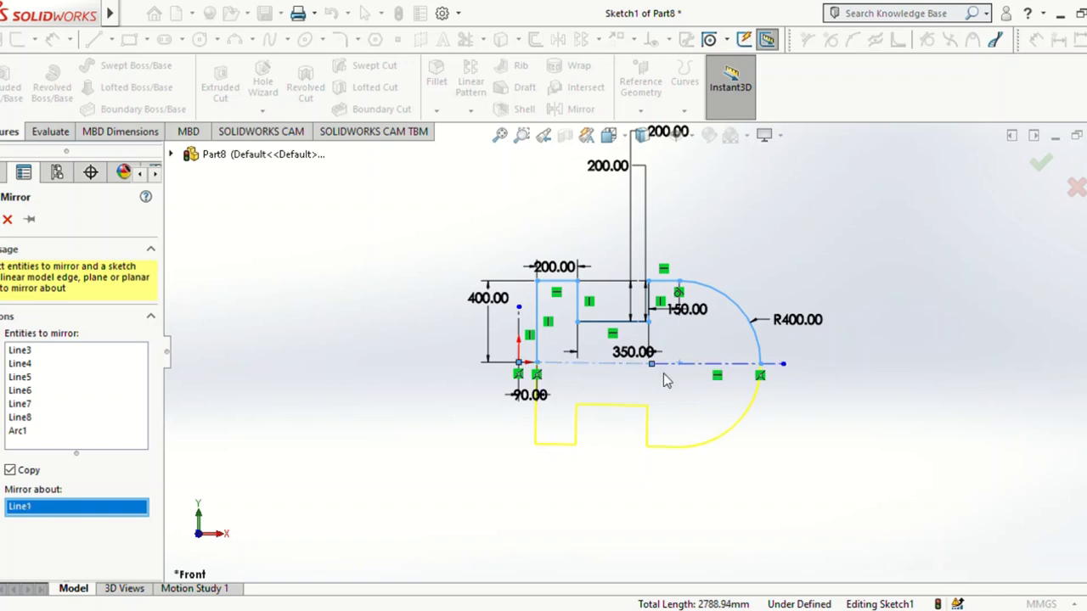
click(709, 375)
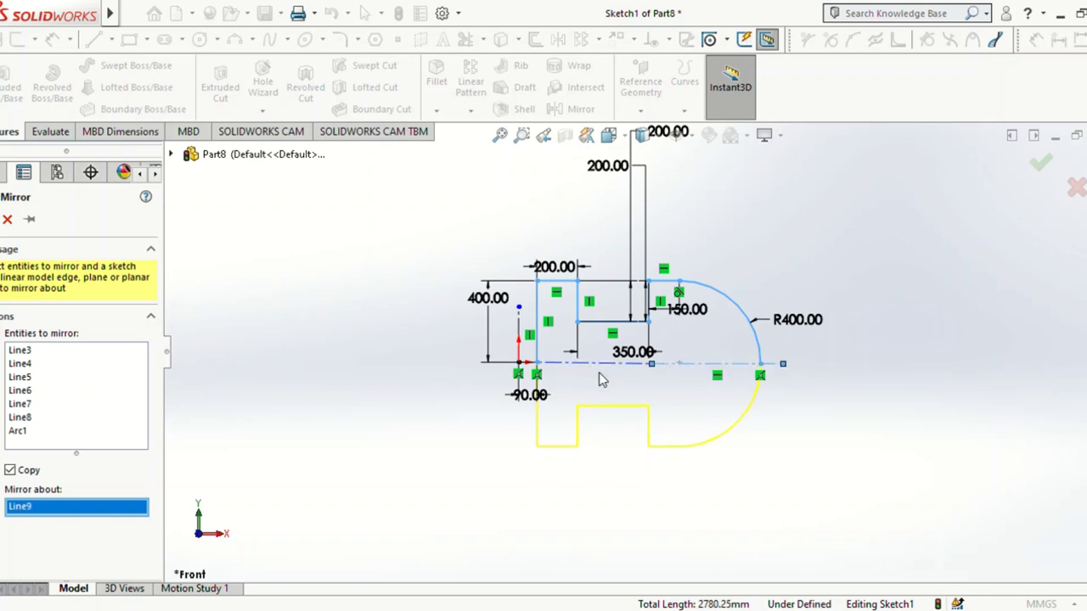
click(560, 364)
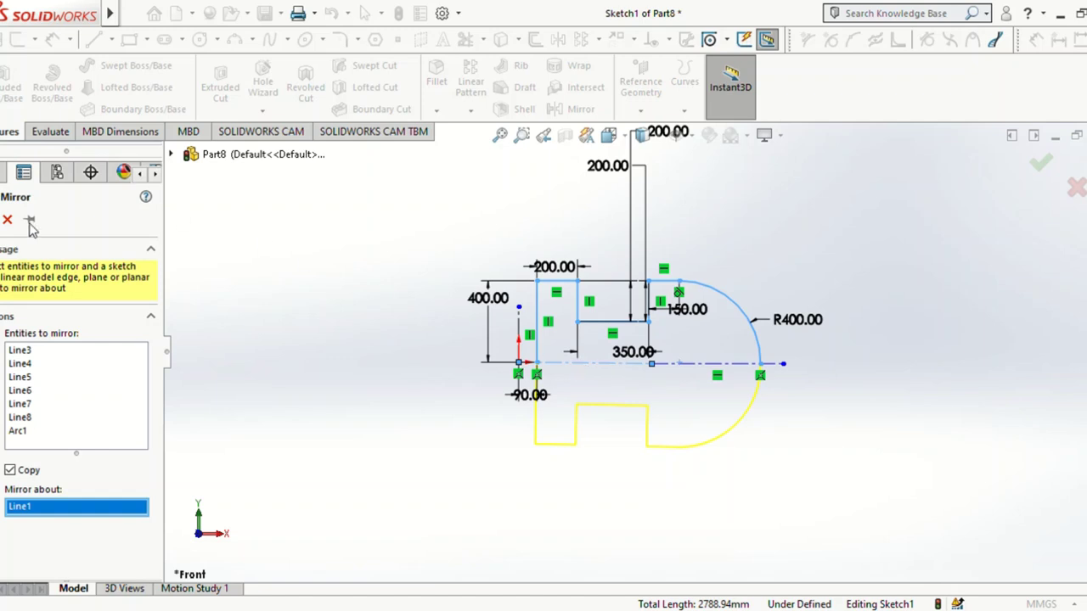
click(1041, 162)
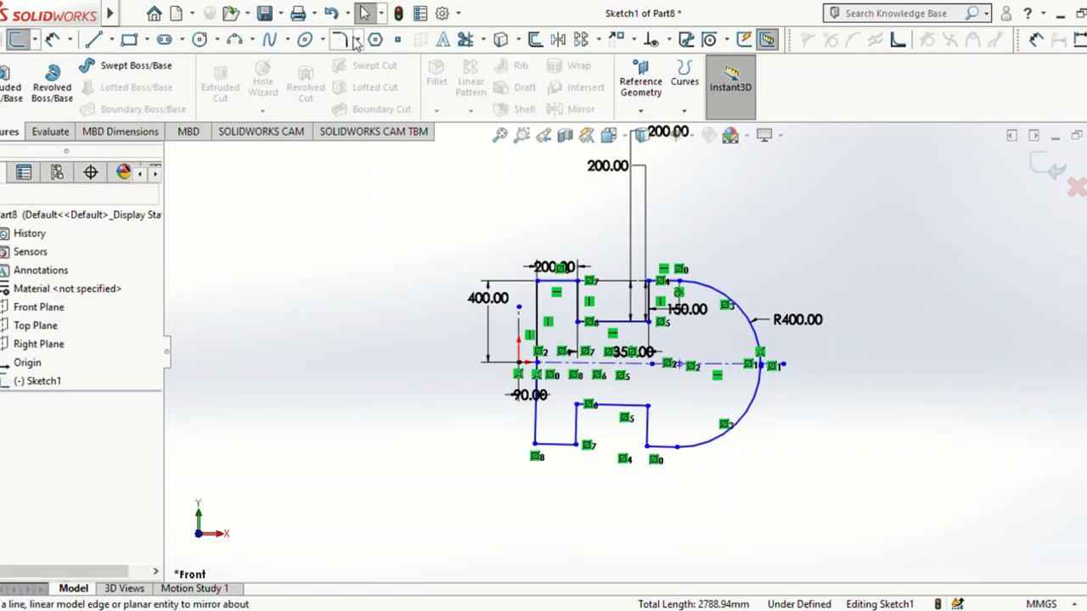
Step: Round the six step corners of both profile halves with 80 mm sketch fillets
click(340, 39)
click(577, 412)
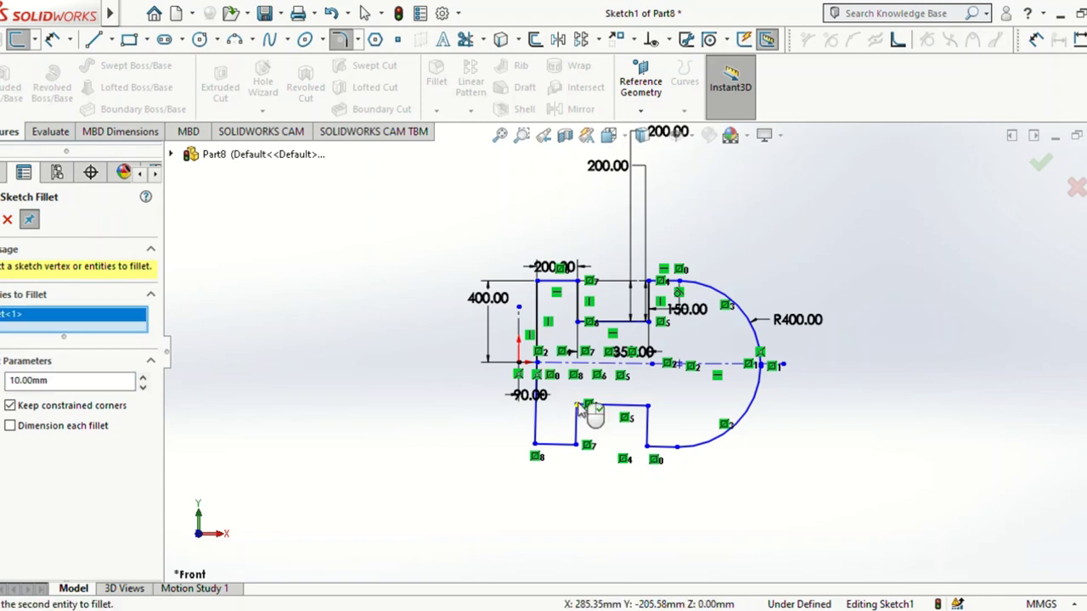
click(648, 411)
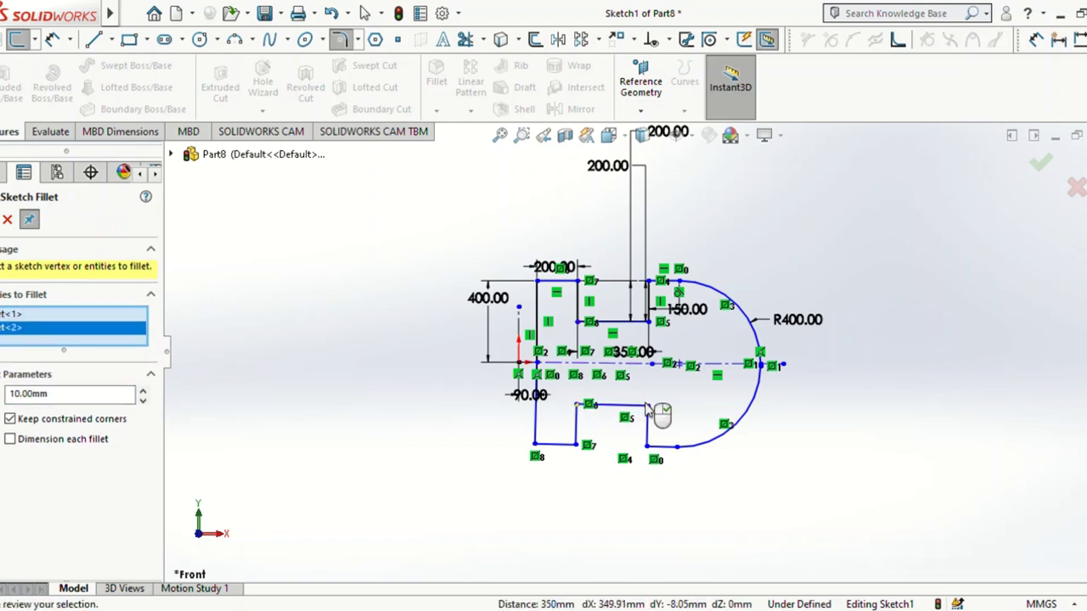
click(648, 447)
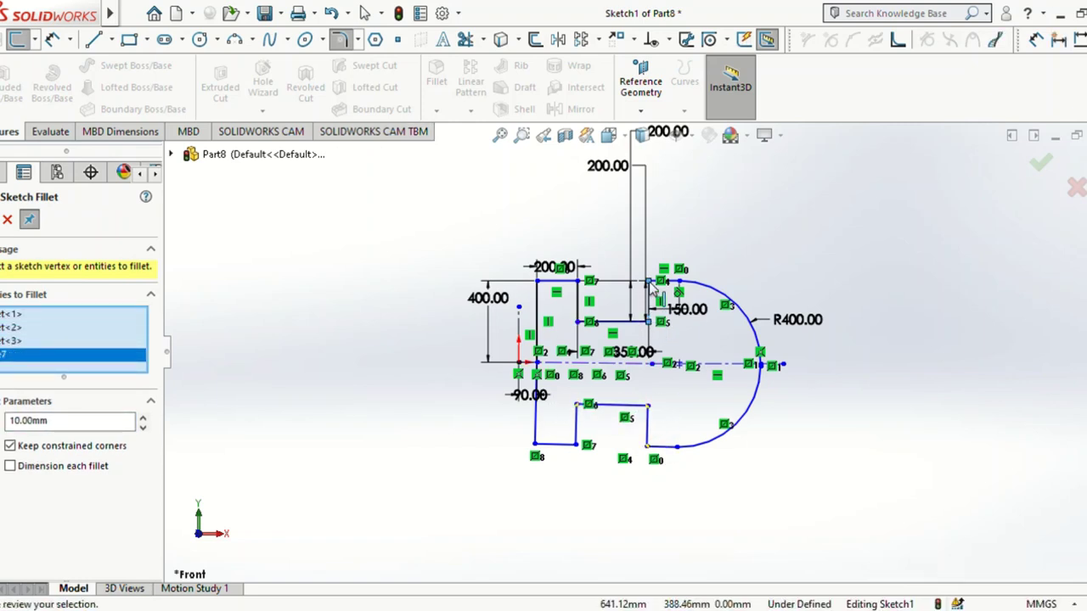
click(652, 293)
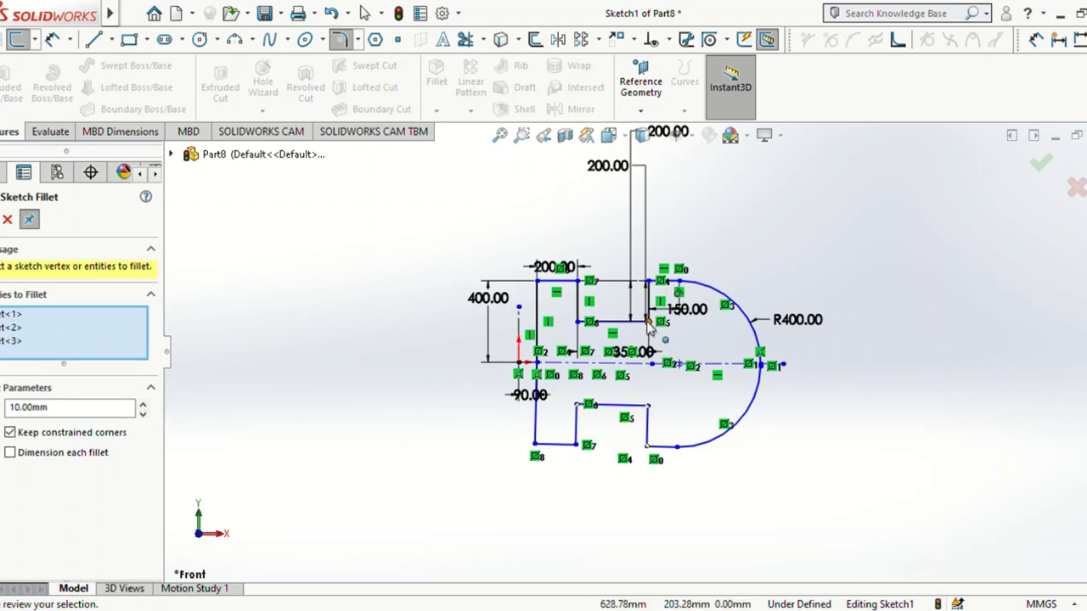
click(650, 323)
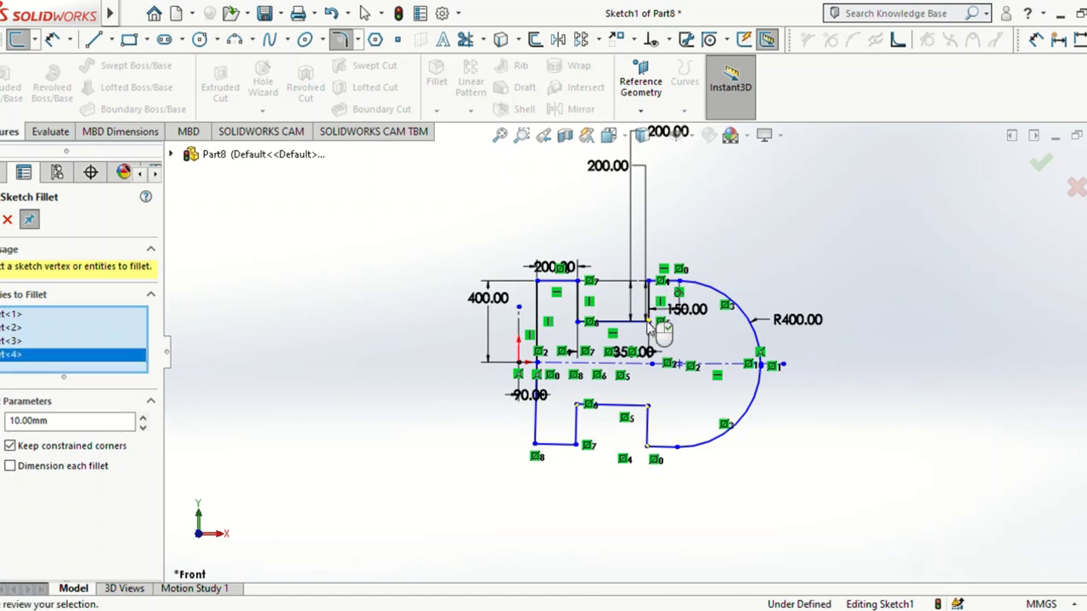
click(579, 322)
click(651, 282)
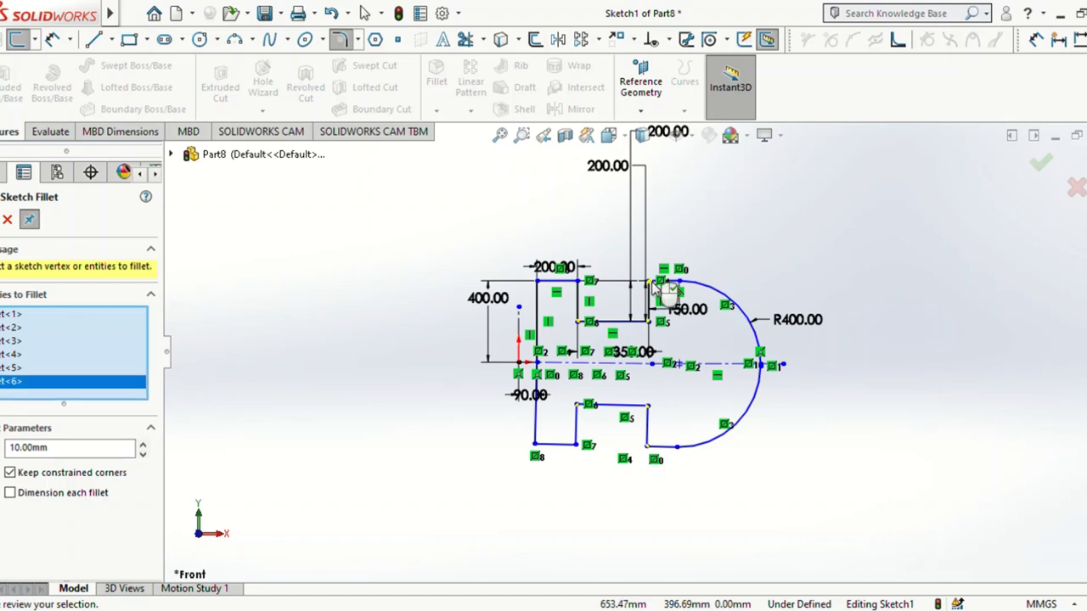
click(143, 446)
click(142, 446)
click(142, 445)
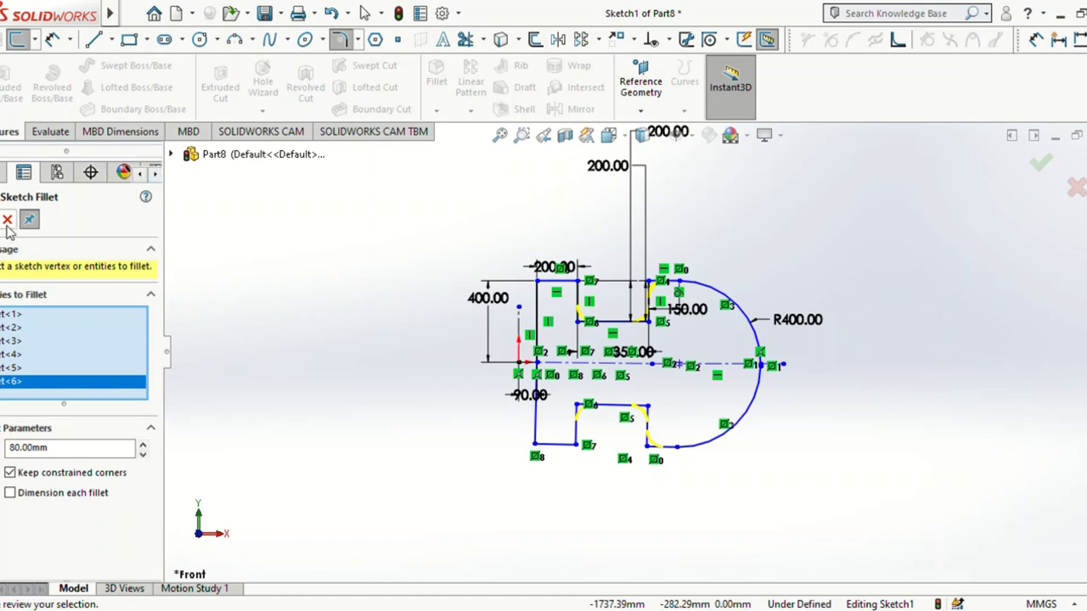
key(Return)
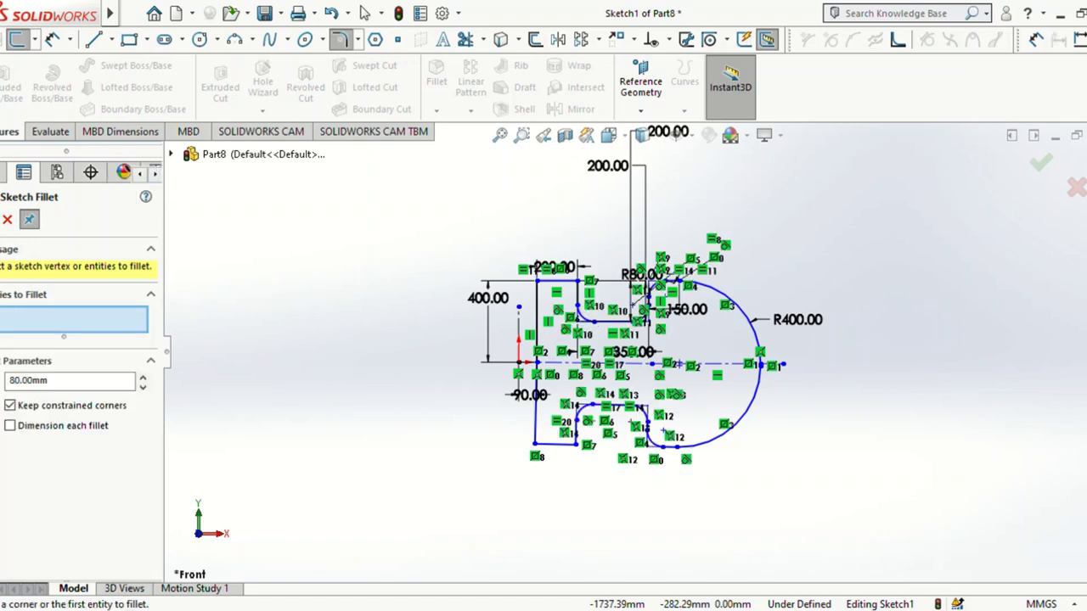
key(Escape)
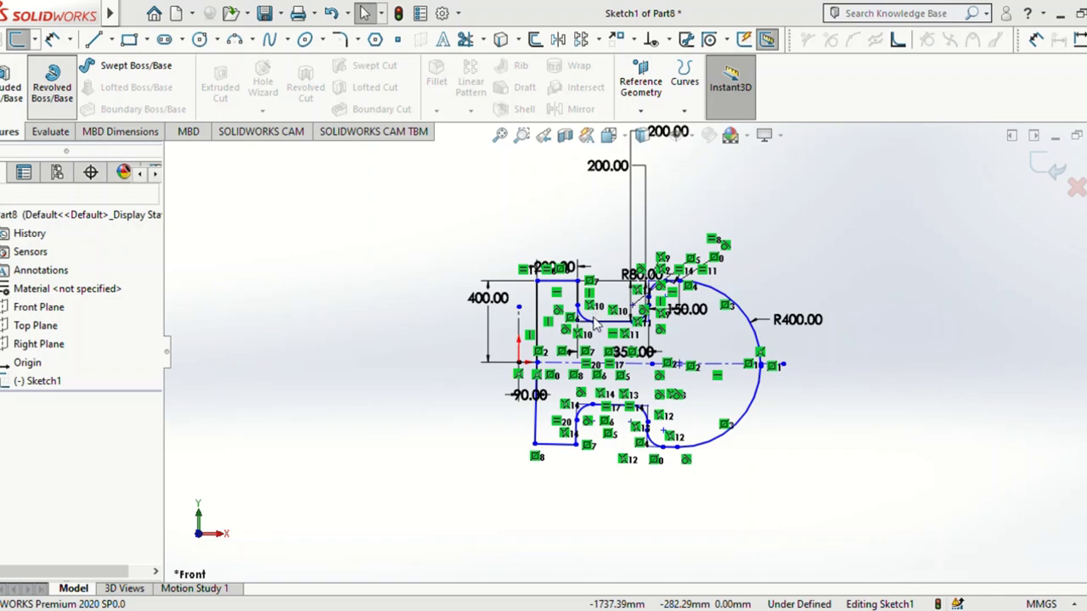
Step: Revolve the closed profile a full 360° about vertical centreline Line2 to create Revolve1
click(52, 85)
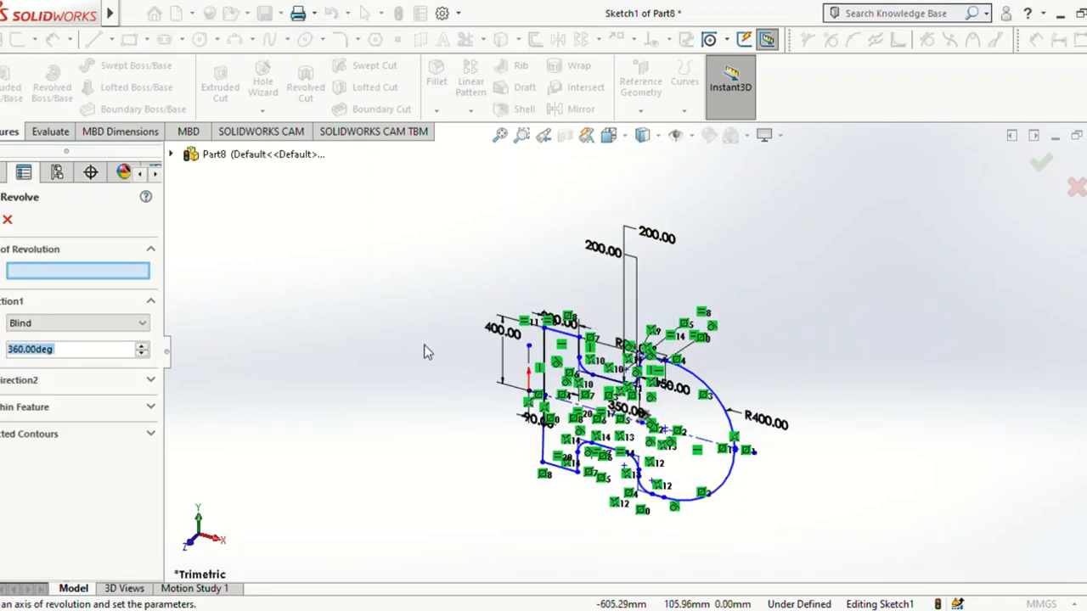
click(528, 368)
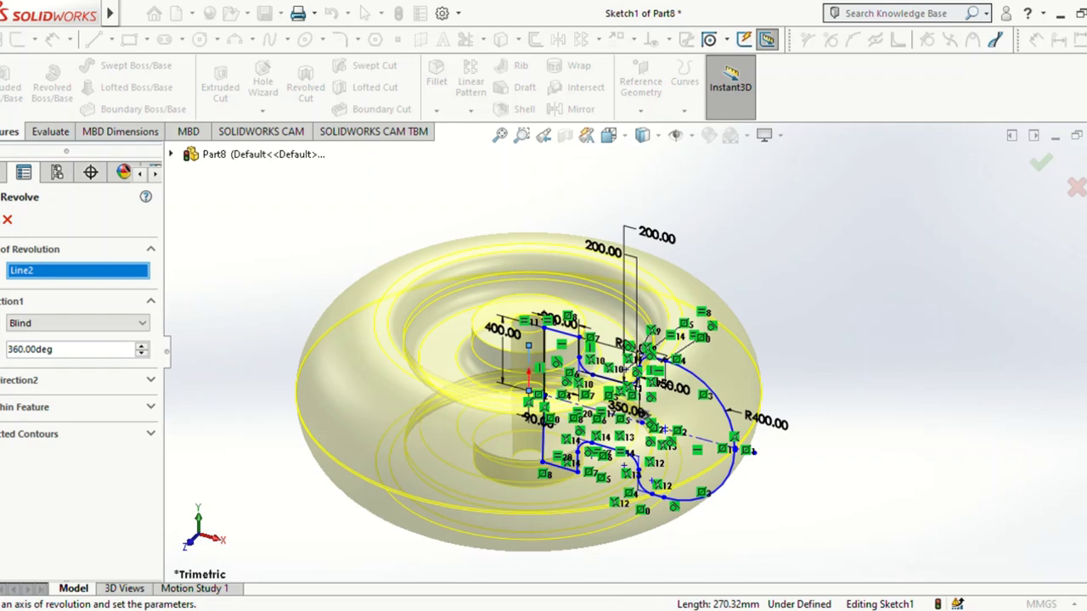
click(1041, 162)
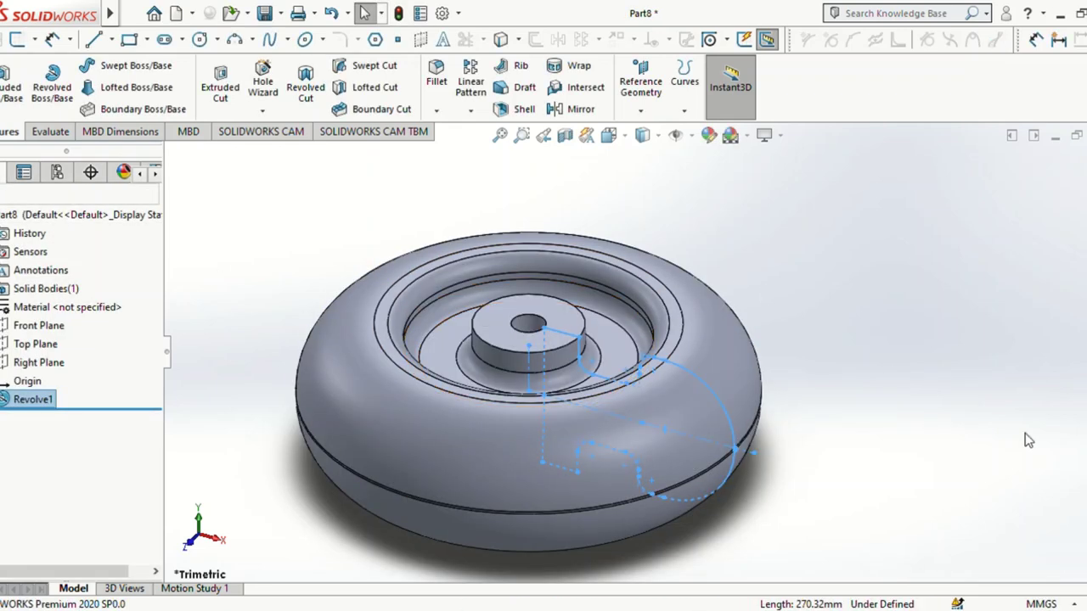
mouse_move(920, 388)
middle_down()
mouse_move(905, 342)
mouse_move(903, 216)
mouse_move(906, 270)
mouse_move(854, 355)
mouse_move(891, 354)
mouse_move(886, 342)
mouse_move(857, 385)
middle_up()
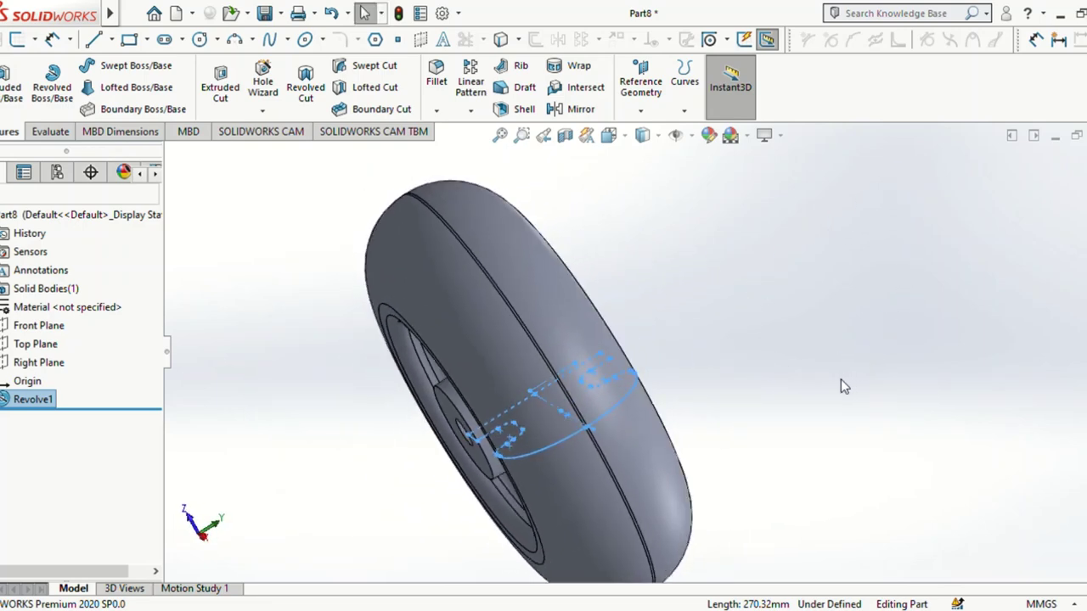
click(709, 135)
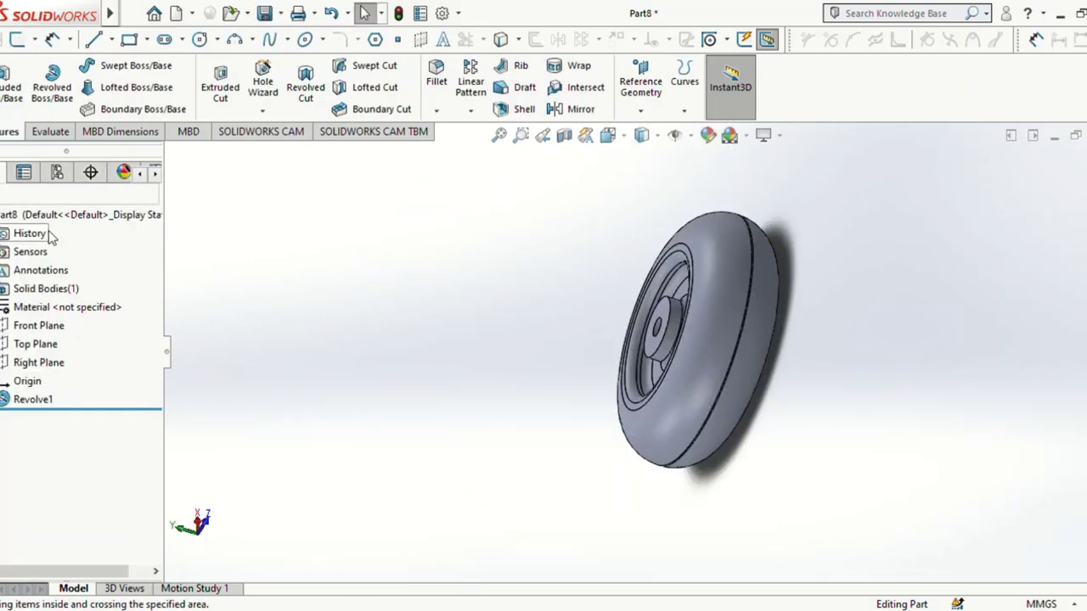
middle_drag(553, 241, 474, 241)
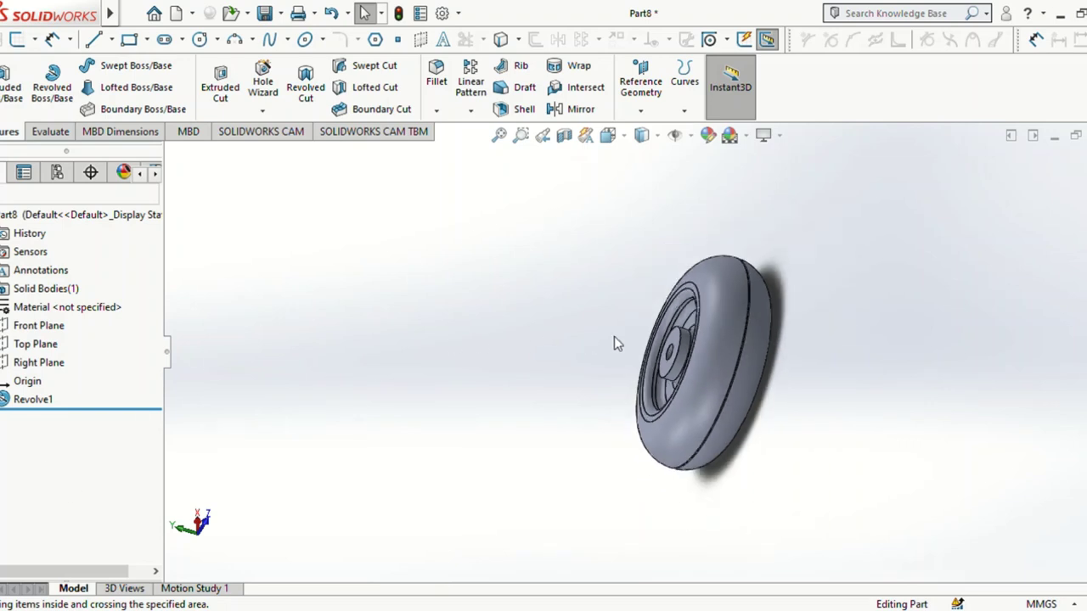
click(713, 350)
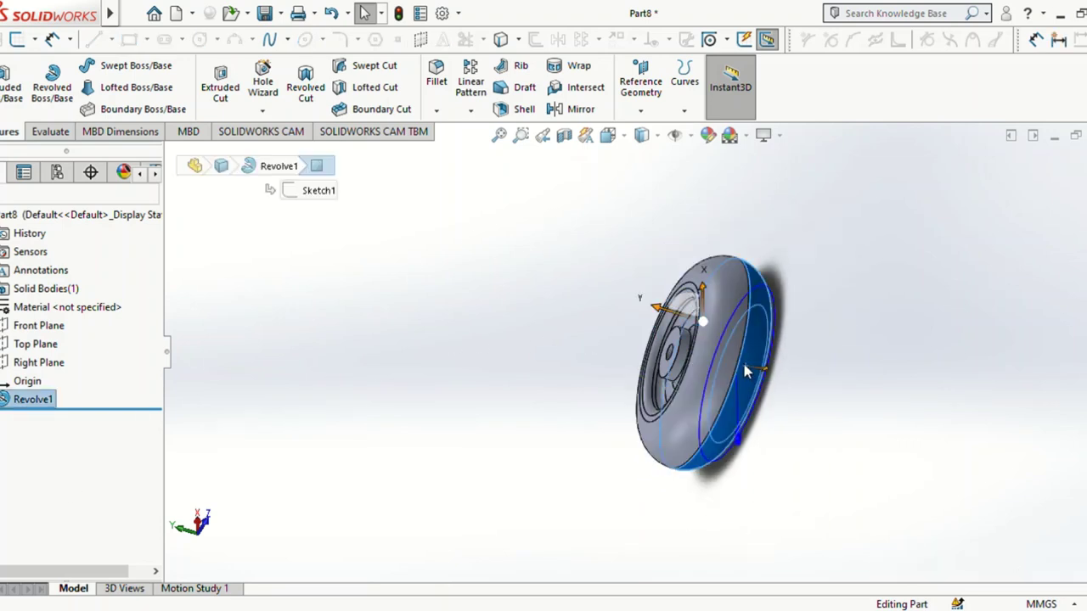
Step: Give the two outer tyre faces a black appearance, leaving the grooved rim grey
click(708, 135)
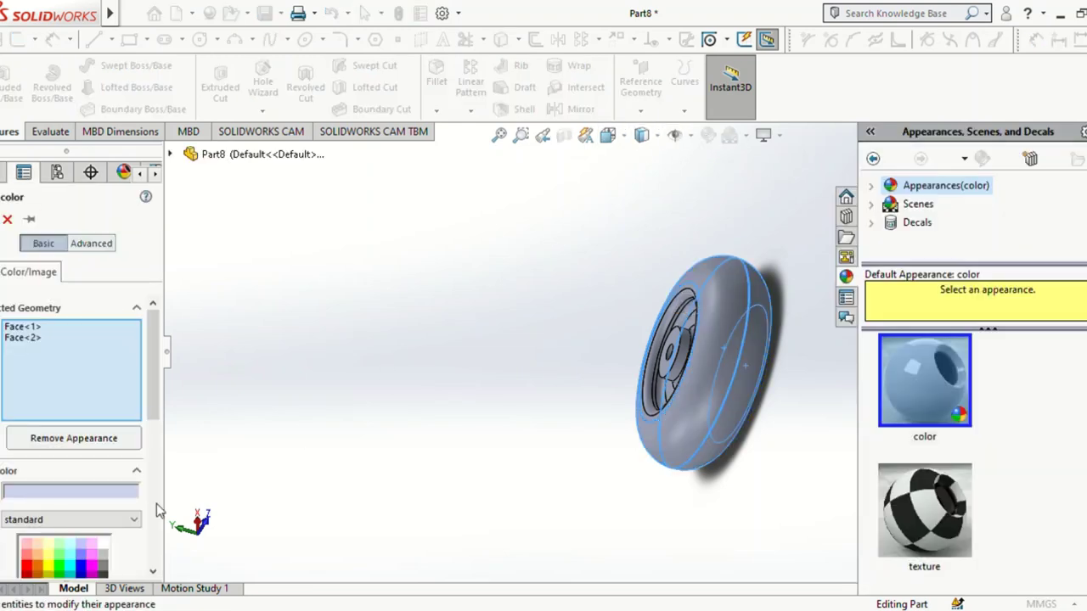
scroll(51, 446, down, 2)
click(103, 513)
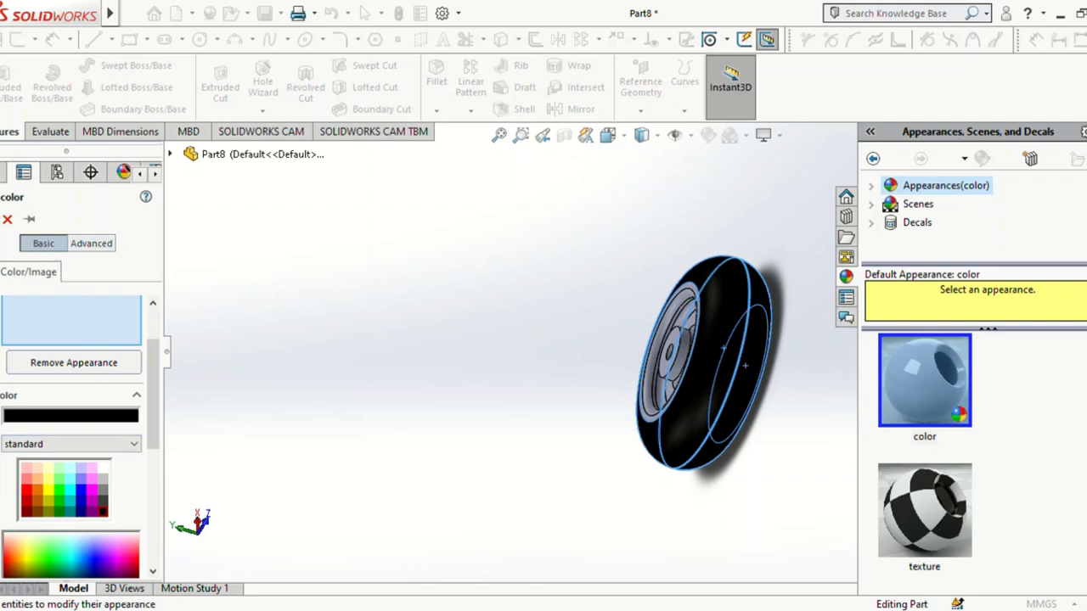
key(Return)
mouse_move(478, 306)
middle_down()
mouse_move(366, 317)
mouse_move(330, 283)
mouse_move(359, 245)
middle_up()
click(499, 135)
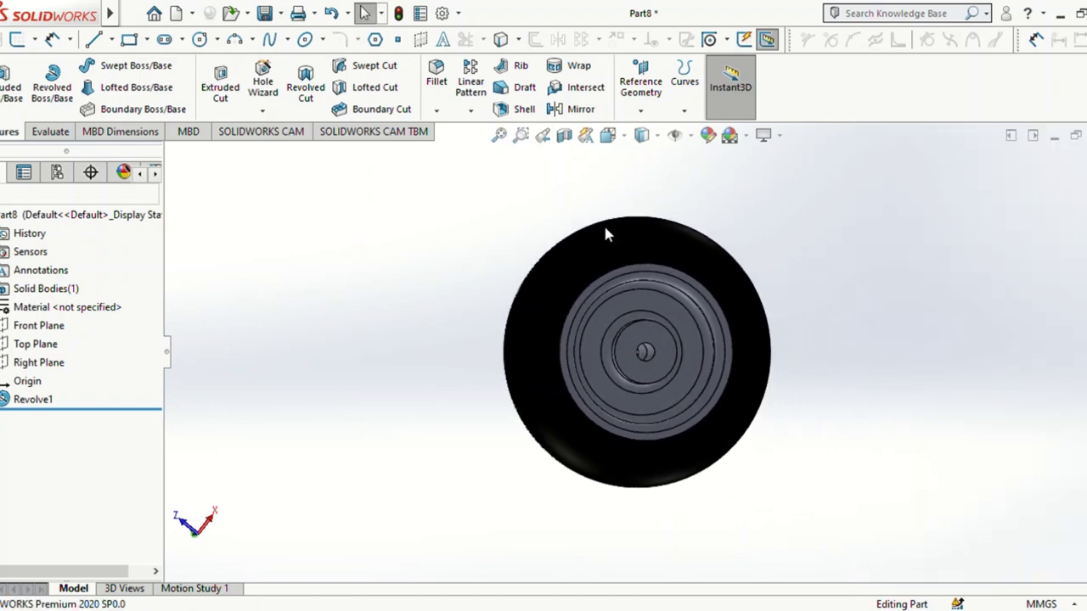
mouse_move(813, 359)
middle_down()
mouse_move(970, 349)
mouse_move(991, 404)
mouse_move(1008, 288)
middle_up()
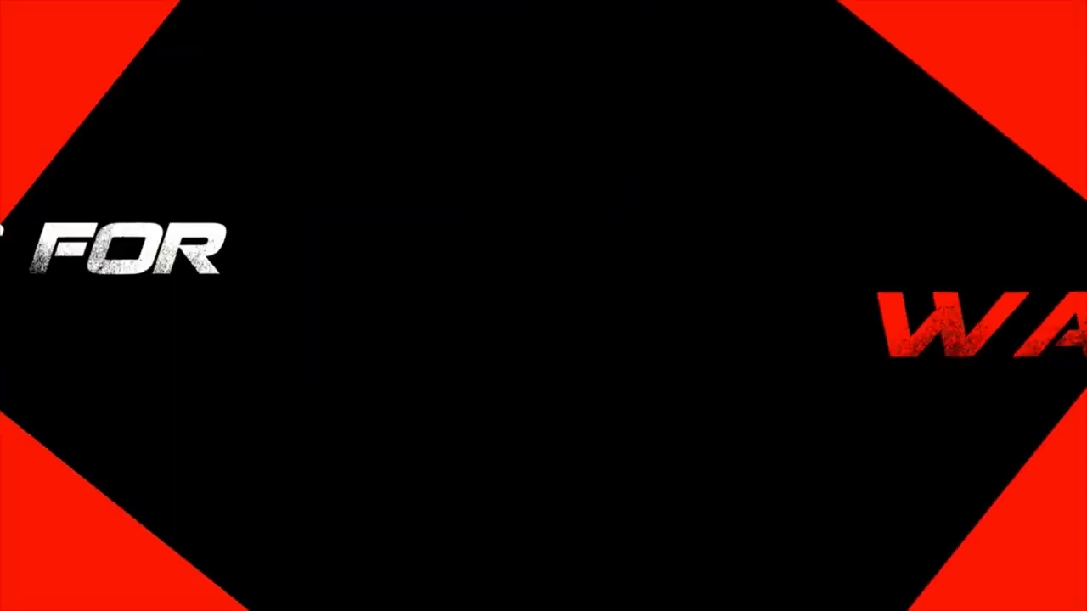